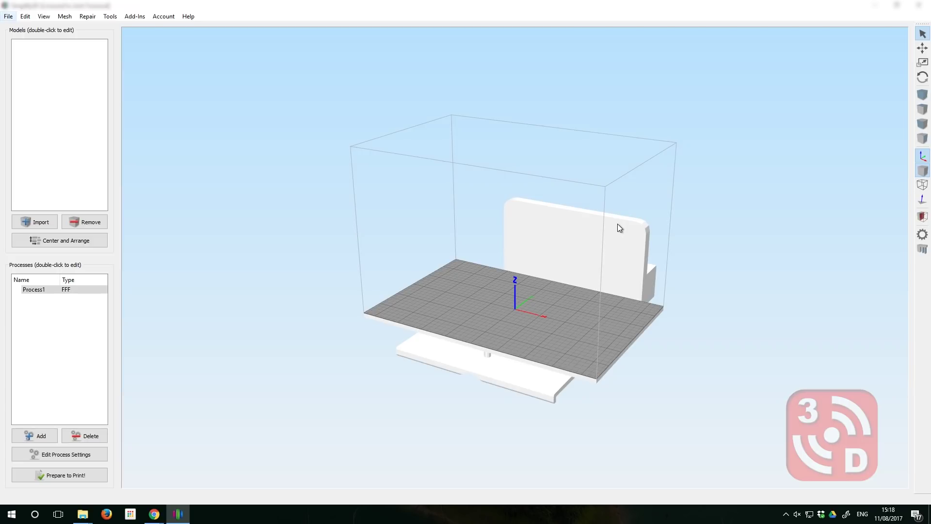
- Start importing the Creality CR-10 printer profile, then cancel the import
left_click(9, 16)
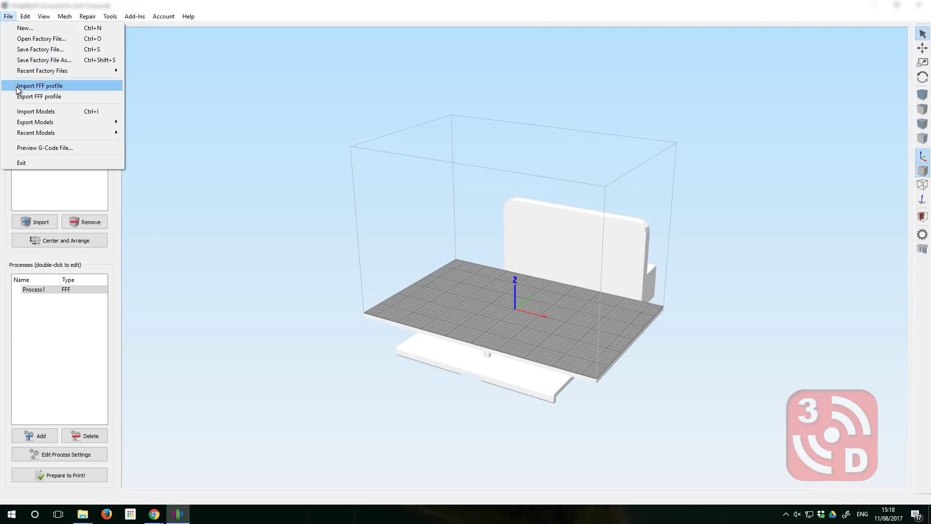
left_click(39, 86)
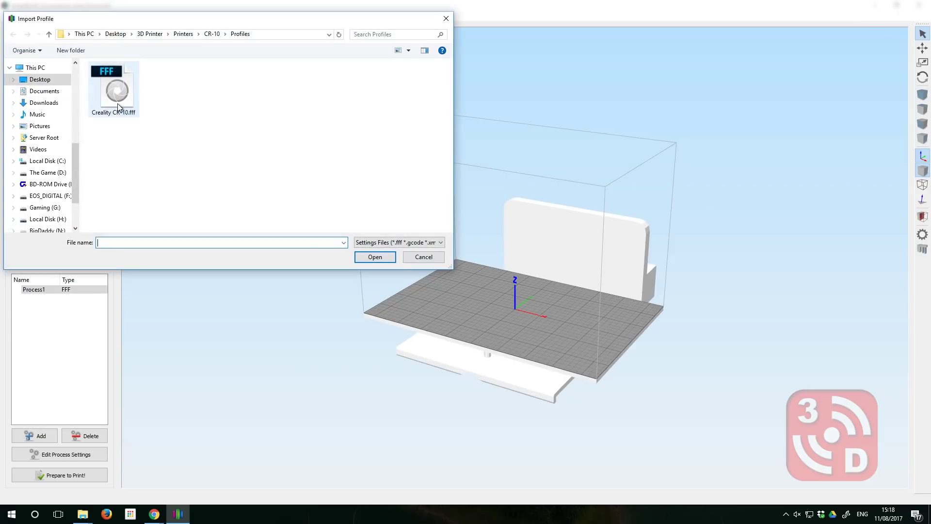
left_click(113, 91)
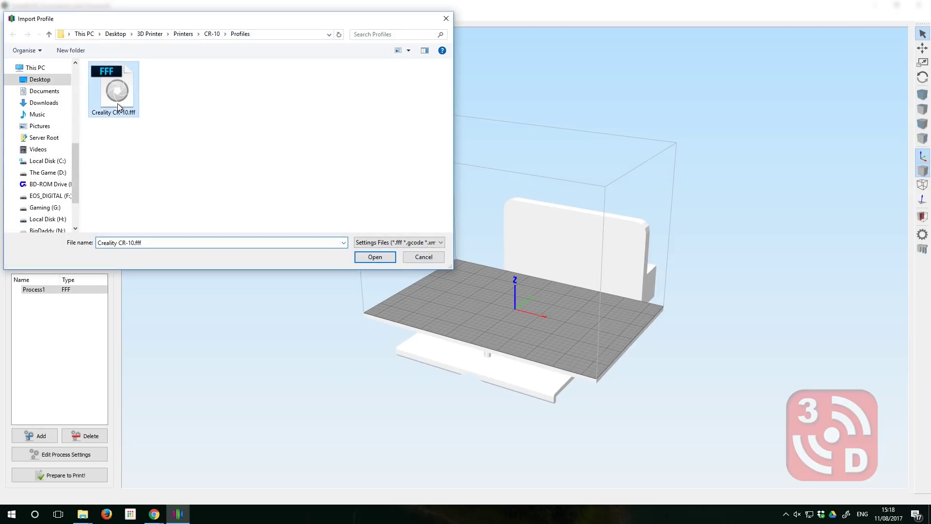
left_click(431, 260)
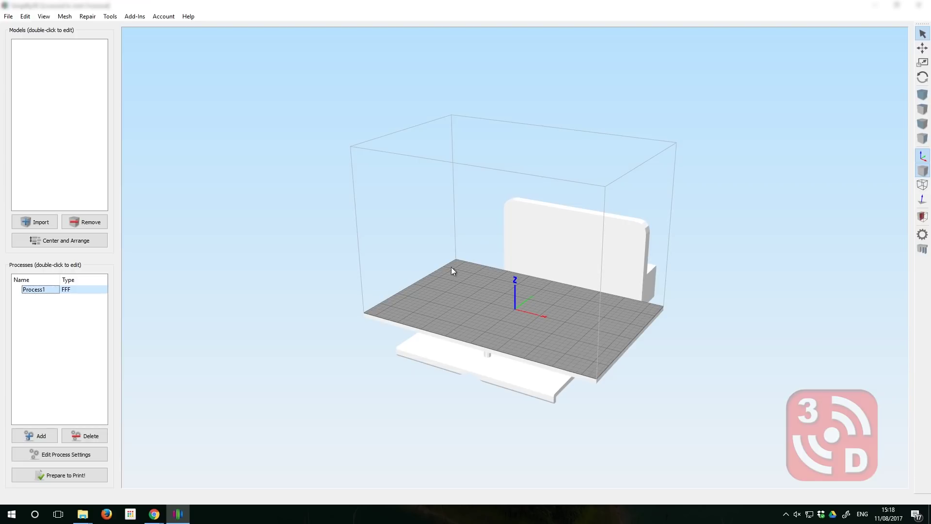
- Open Process1's settings, browse the profile list, and revert Nozzle Diameter to 0.40 mm
left_click(62, 457)
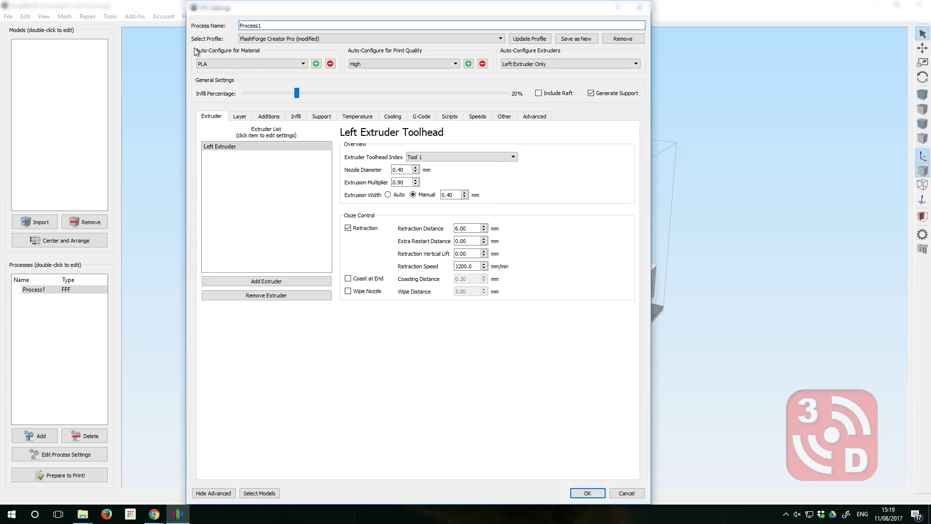
left_click(248, 40)
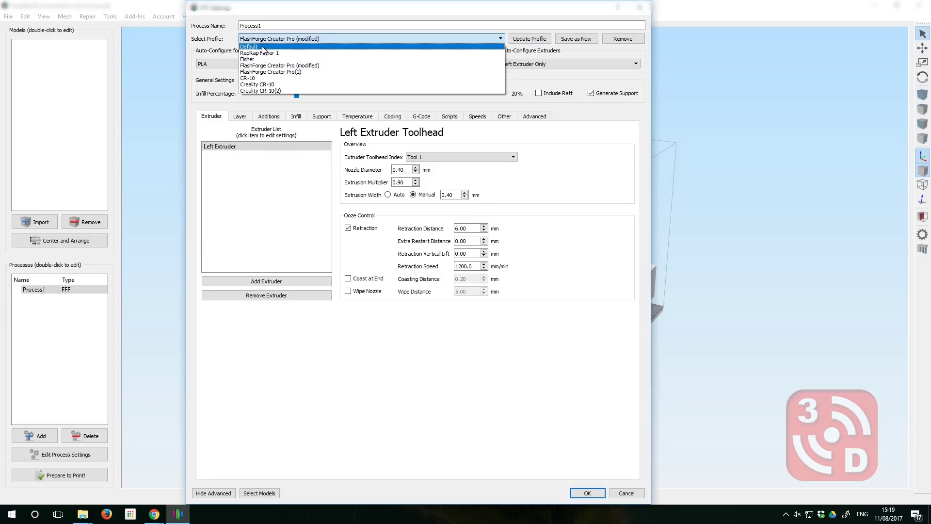
left_click(230, 48)
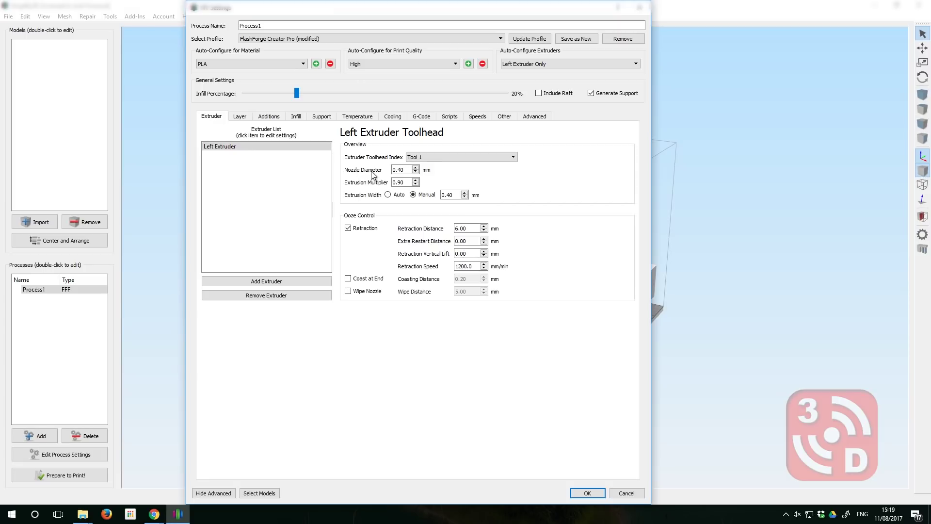
left_click_drag(410, 170, 386, 169)
type("0.20")
key("ctrl+z")
left_click(426, 121)
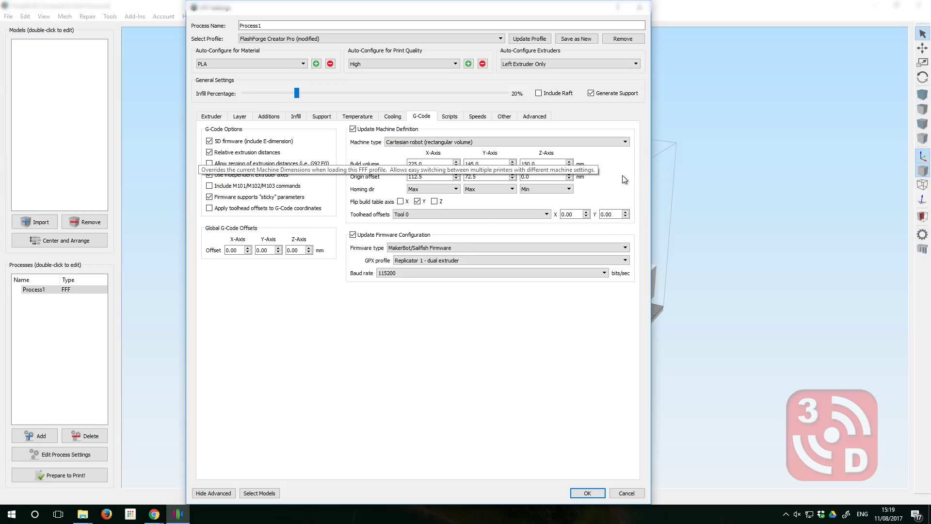
mouse_move(399, 146)
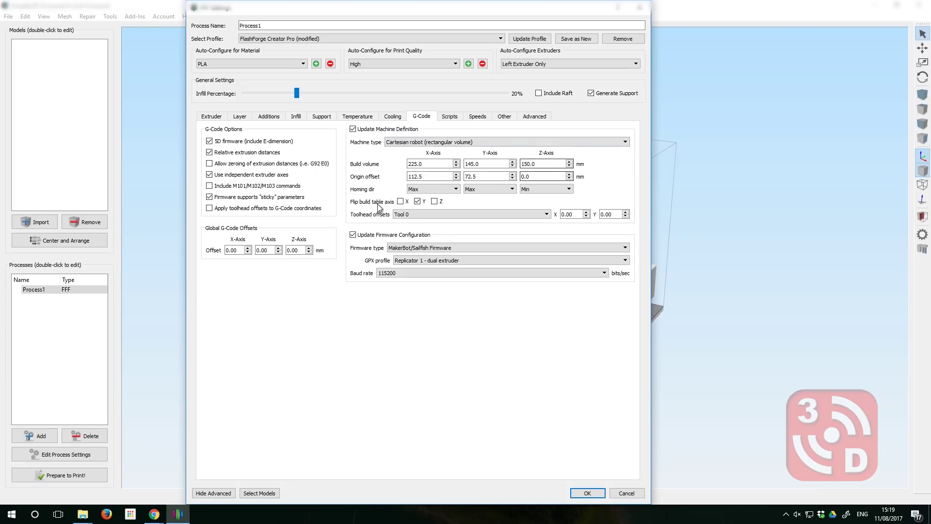
left_click(400, 145)
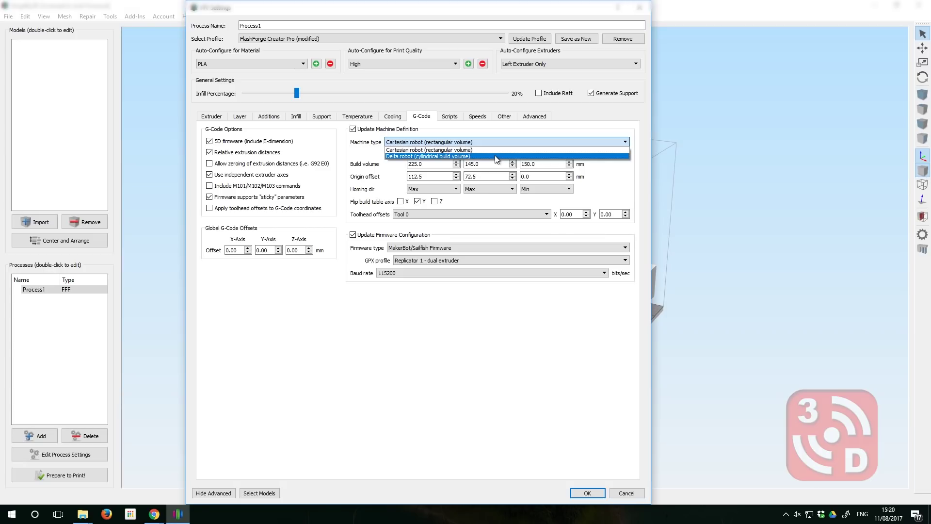
left_click(614, 174)
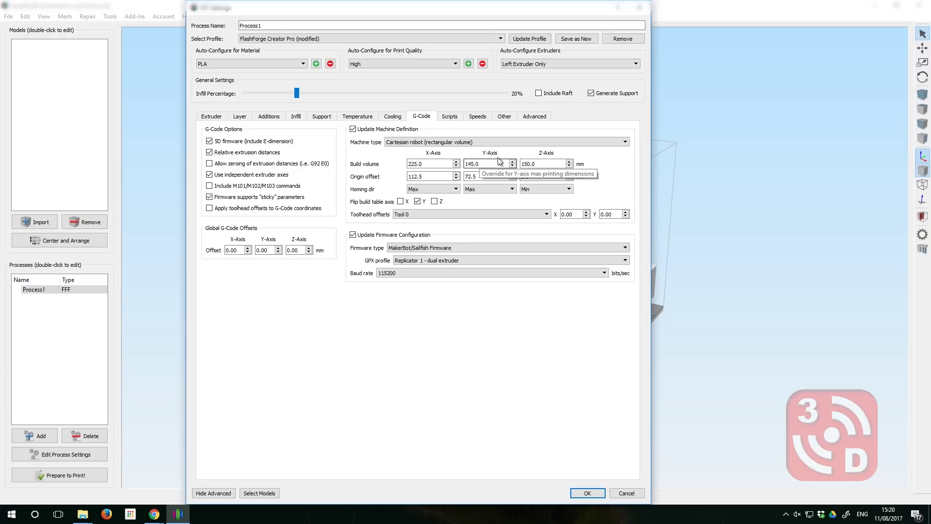
double_click(429, 164)
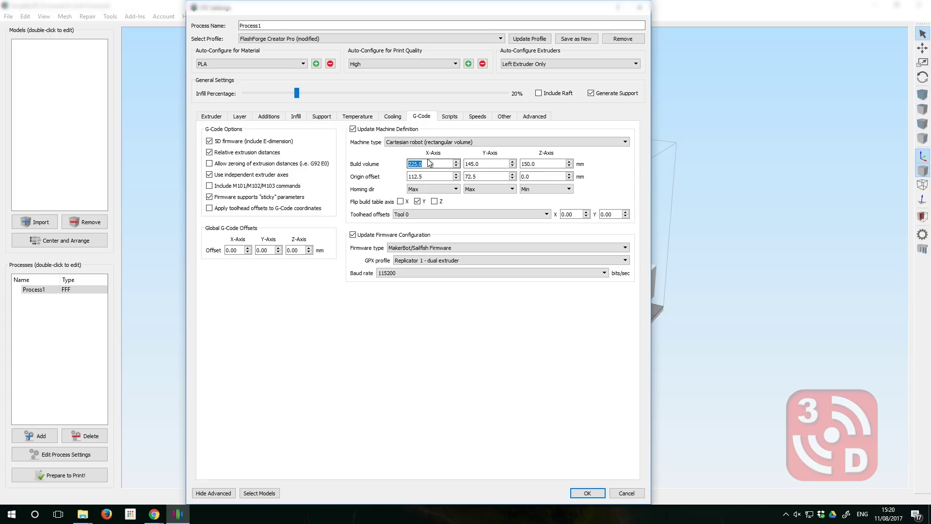
double_click(473, 164)
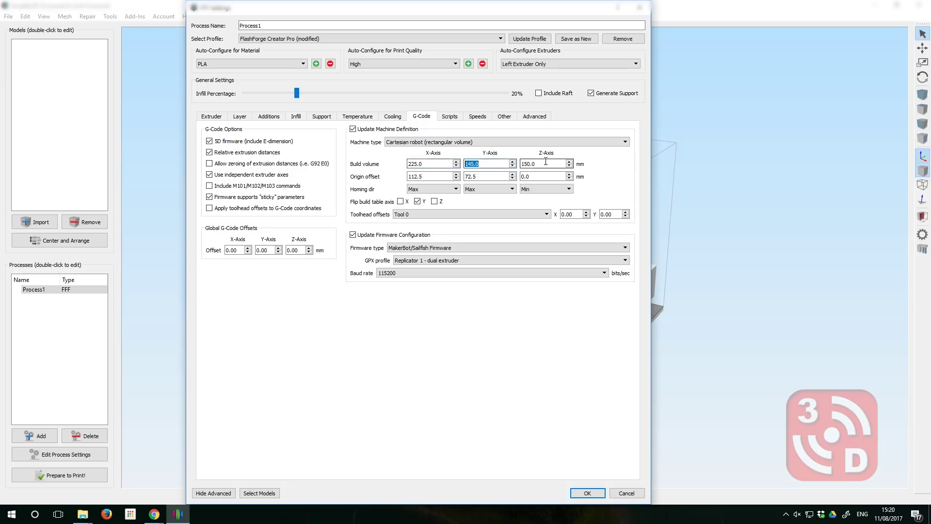
double_click(524, 163)
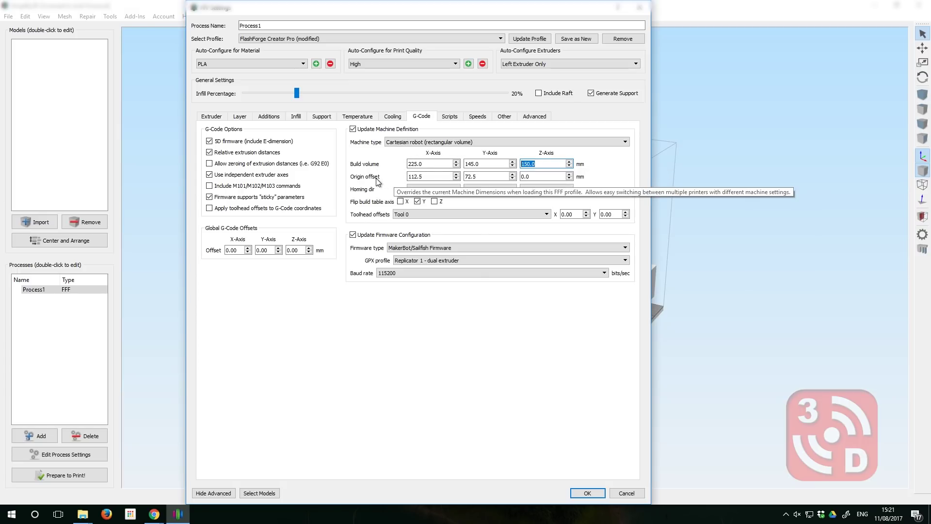
key("Tab")
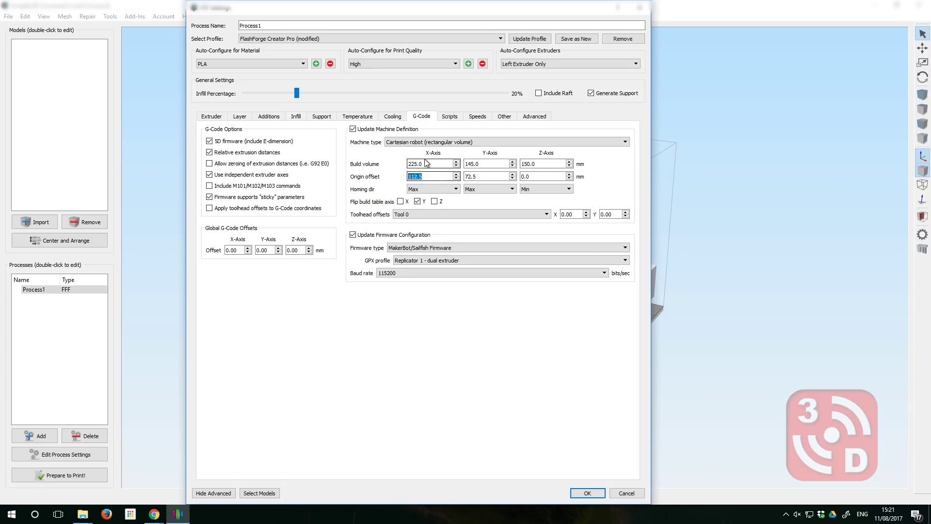
left_click(484, 176)
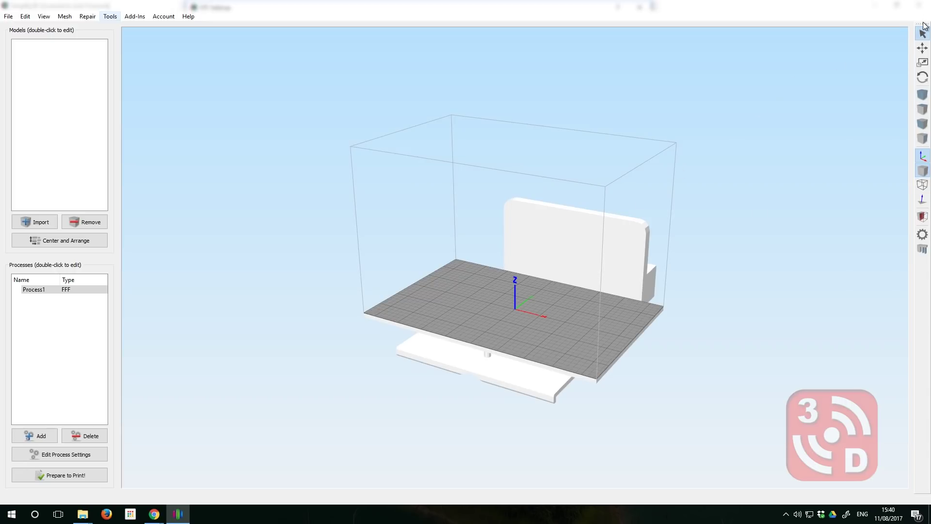
- Float the view tools panel, then dock it back along the right edge
mouse_move(922, 23)
left_mouse_down()
mouse_move(594, 103)
mouse_move(219, 69)
mouse_move(20, 135)
left_mouse_up()
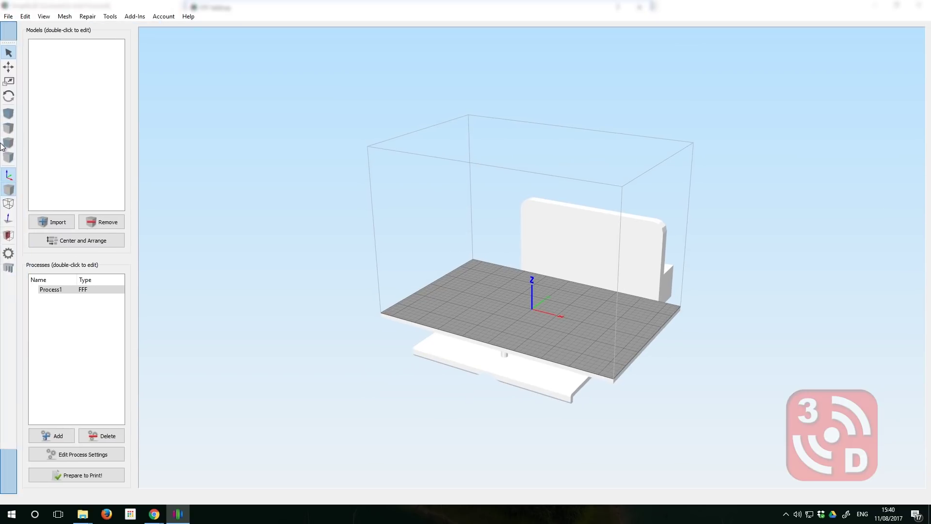
left_click_drag(19, 135, 73, 52)
left_click_drag(927, 166, 922, 34)
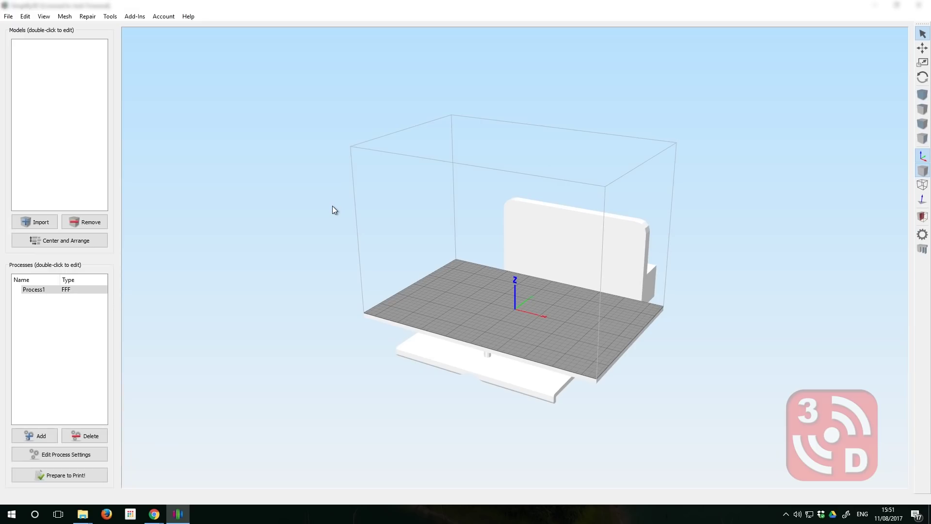
- Import Groot_v1_1M_Merged.stl from Downloads onto the build plate
left_click(41, 222)
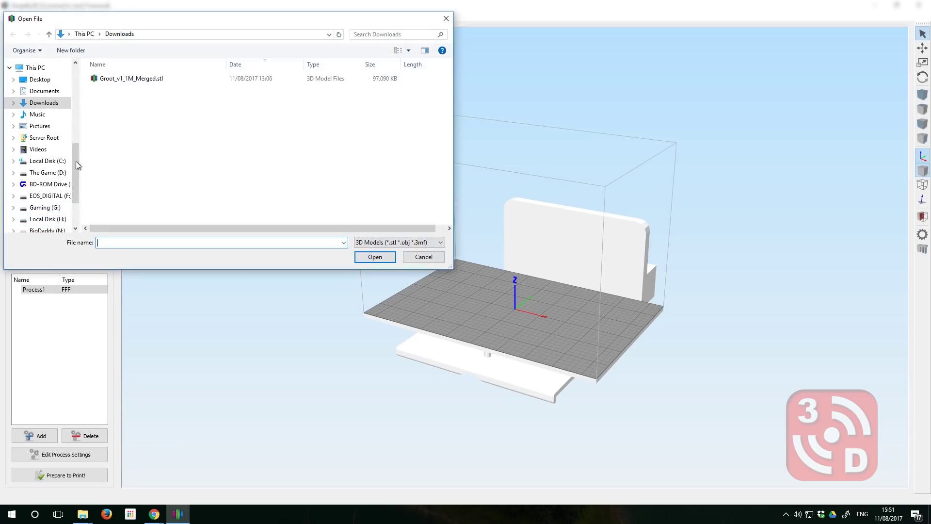
left_click(130, 80)
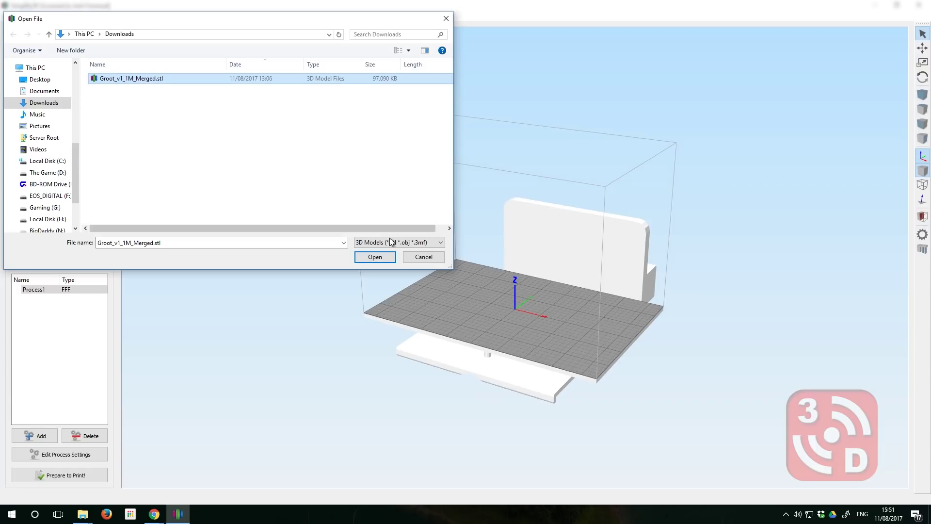
left_click(378, 259)
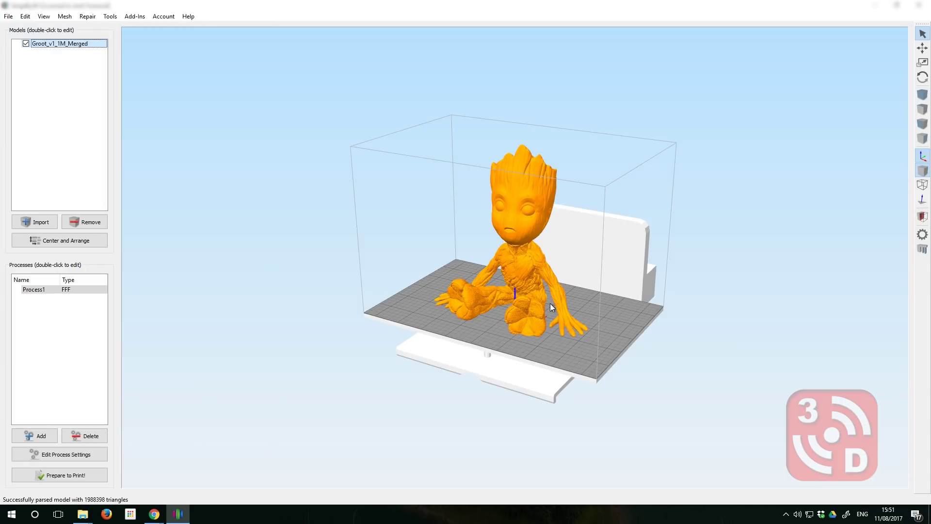
mouse_move(599, 276)
left_mouse_down()
mouse_move(472, 247)
mouse_move(511, 192)
mouse_move(440, 258)
mouse_move(401, 265)
mouse_move(429, 262)
left_mouse_up()
mouse_move(437, 298)
left_mouse_down()
mouse_move(441, 356)
mouse_move(444, 266)
mouse_move(414, 270)
left_mouse_up()
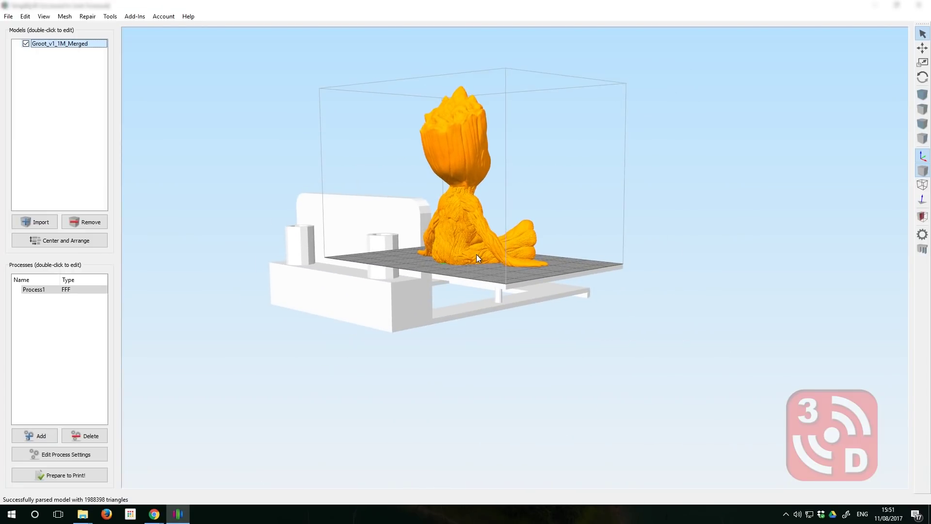
scroll(448, 236, "up", 2)
scroll(452, 236, "up", 2)
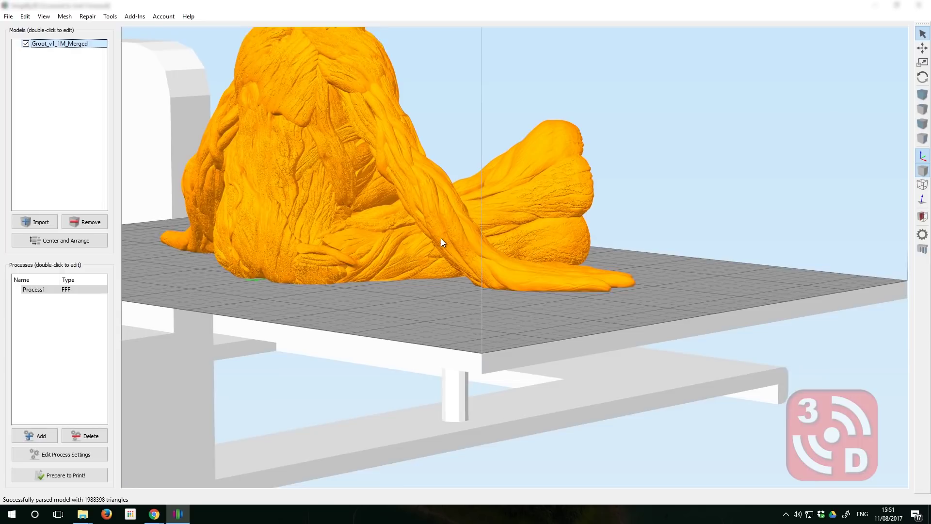
scroll(441, 238, "up", 2)
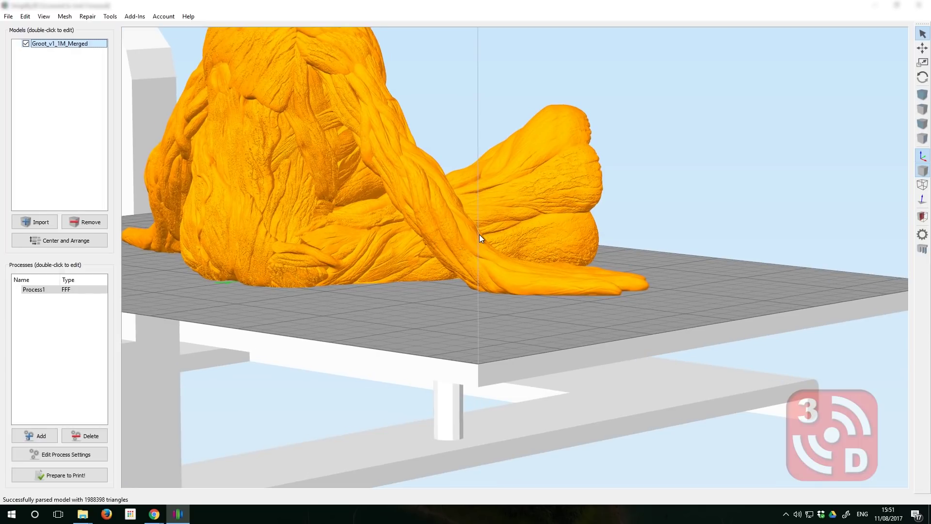
key("ctrl+d")
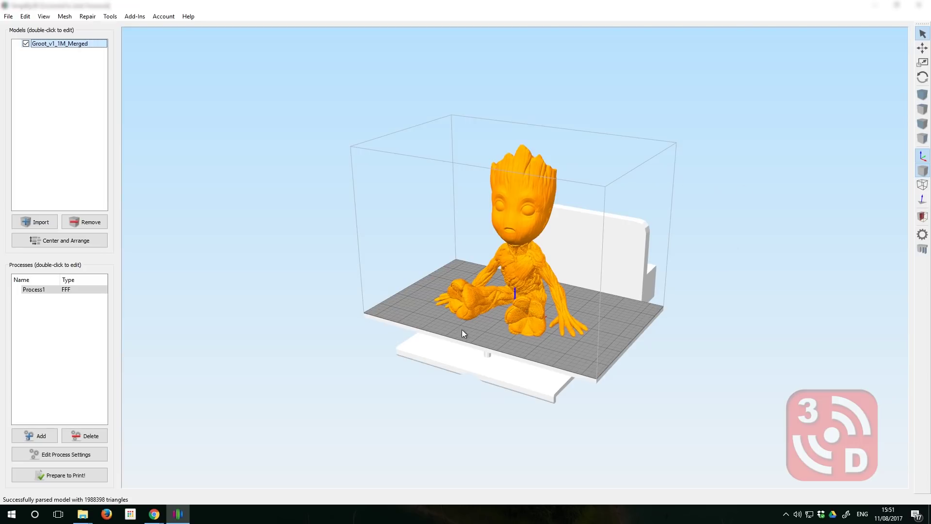
left_click(921, 115)
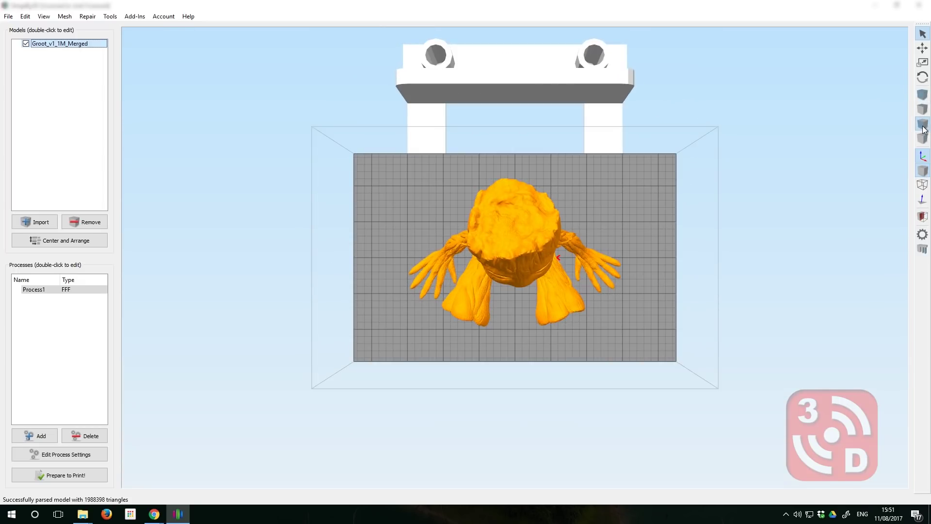
left_click(925, 138)
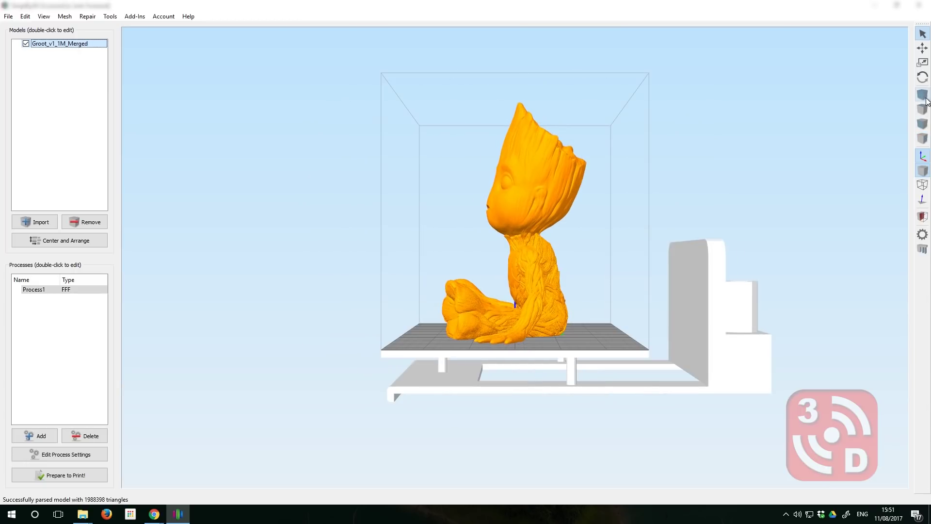
left_click(924, 97)
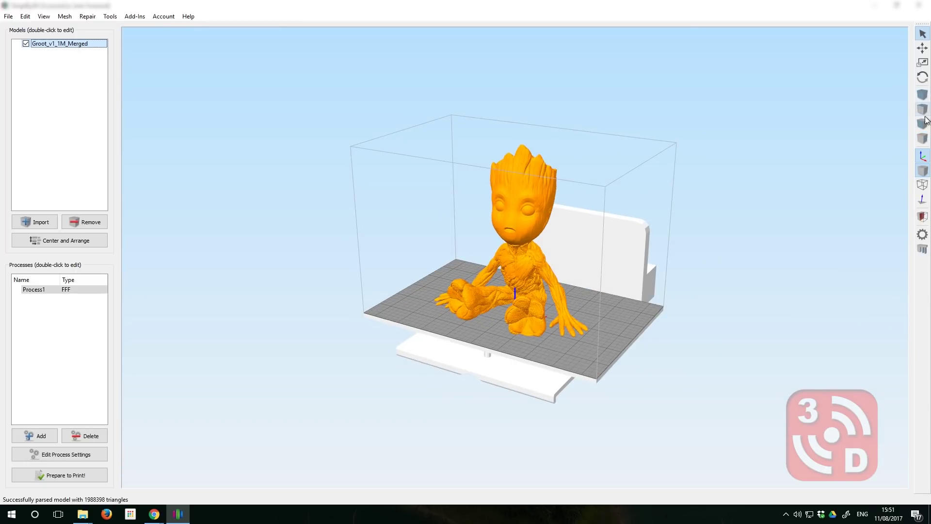
left_click(923, 186)
left_click(925, 189)
left_click(923, 209)
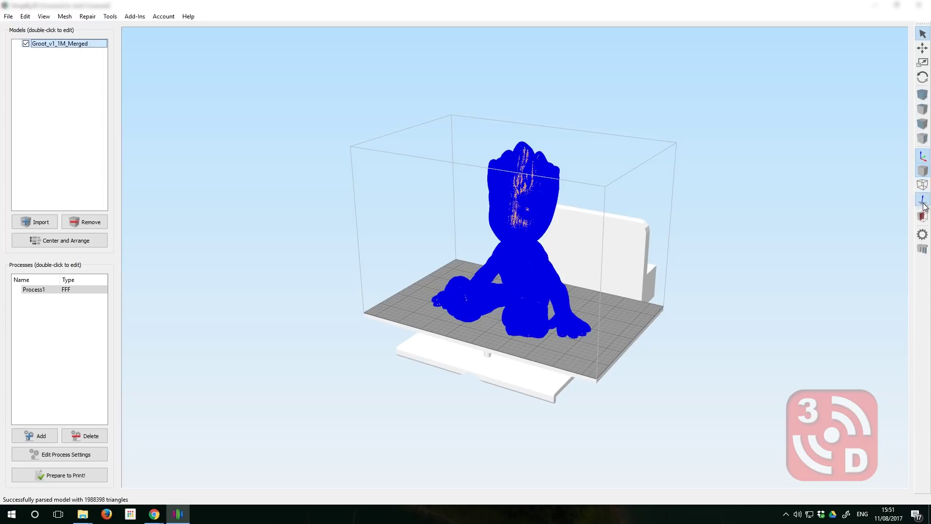
left_click(925, 207)
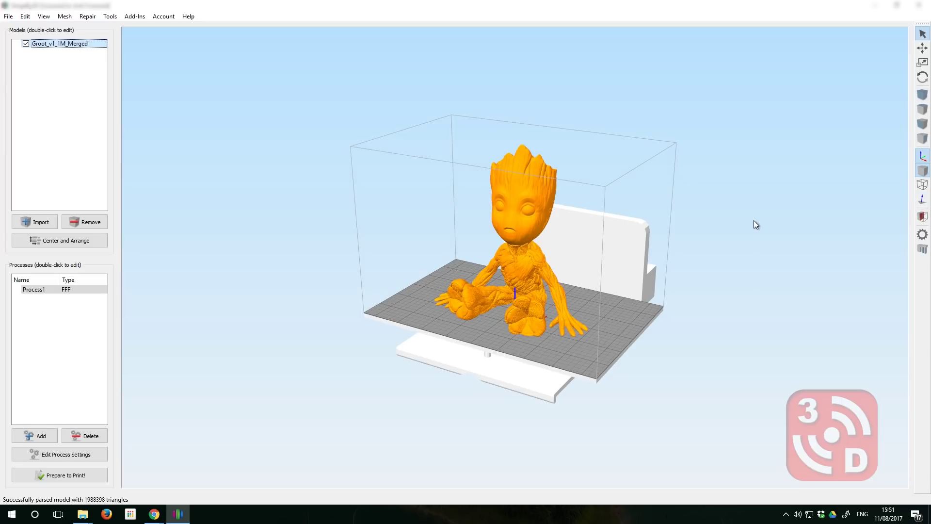
left_click(922, 216)
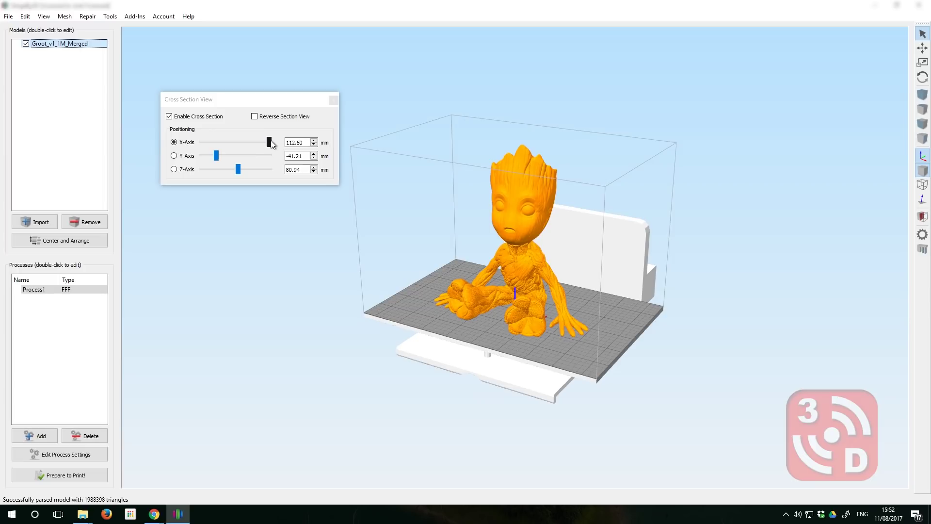
mouse_move(270, 142)
left_mouse_down()
mouse_move(226, 149)
mouse_move(235, 148)
left_mouse_up()
mouse_move(519, 224)
left_mouse_down()
mouse_move(478, 251)
mouse_move(510, 246)
left_mouse_up()
scroll(510, 247, "up", 3)
scroll(517, 260, "up", 3)
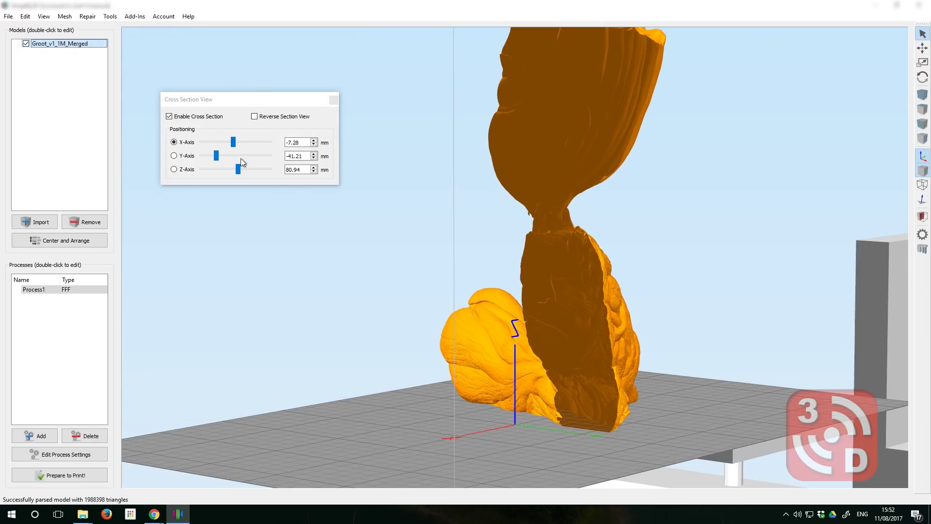
left_click(188, 157)
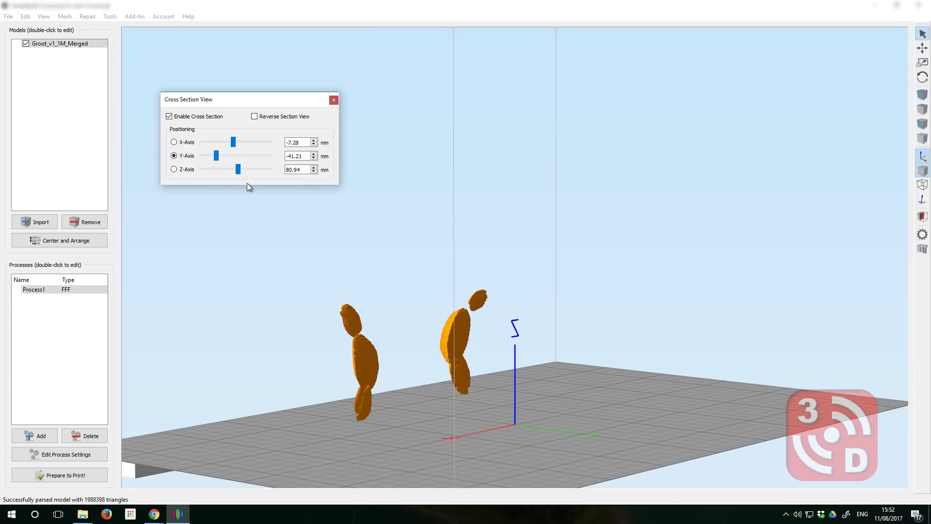
left_click_drag(217, 157, 244, 154)
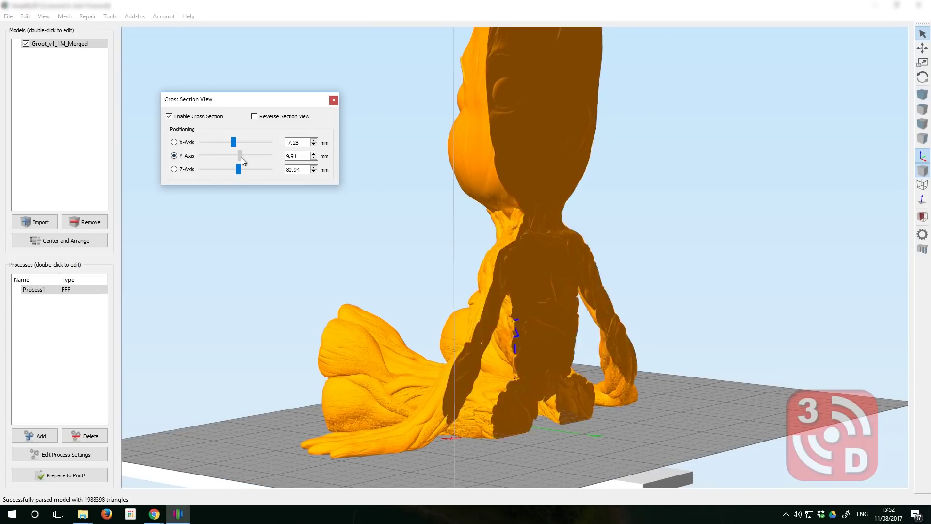
left_click(254, 116)
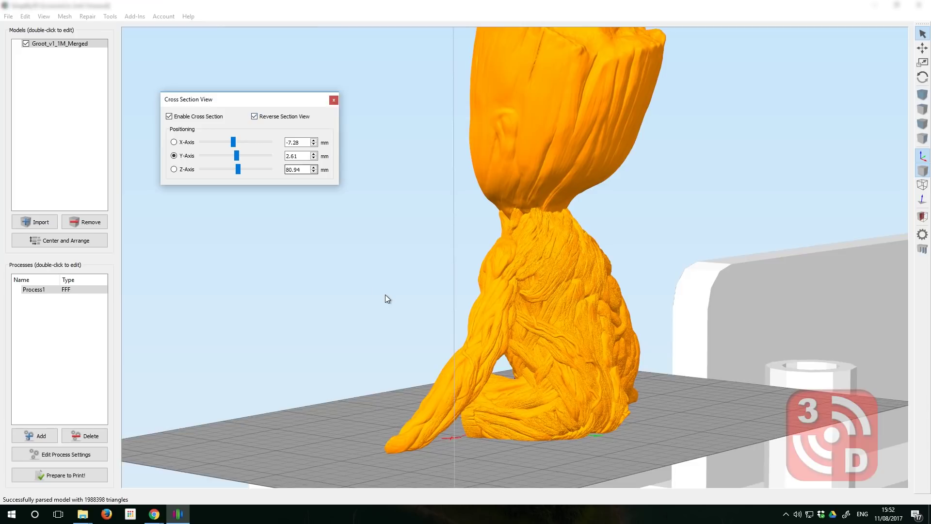
left_click_drag(385, 294, 639, 298)
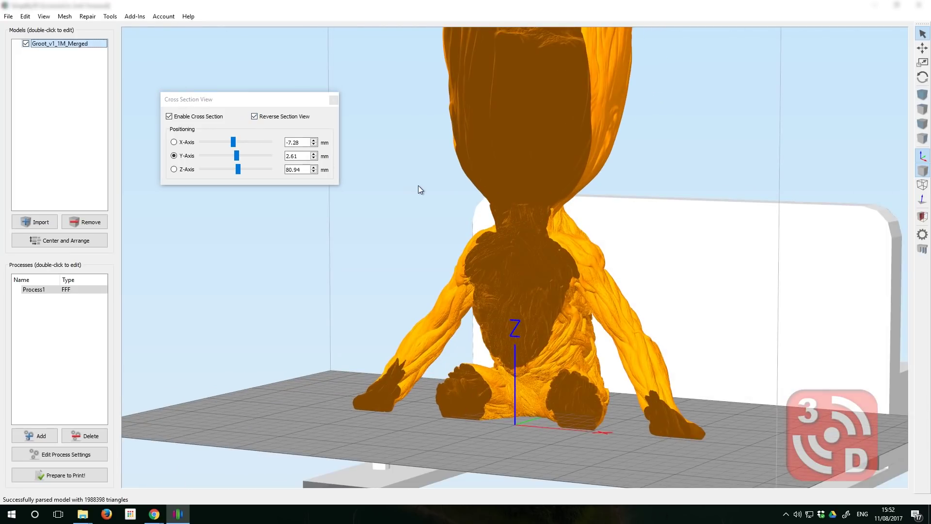
scroll(412, 164, "down", 5)
mouse_move(423, 169)
left_mouse_down()
mouse_move(407, 202)
mouse_move(488, 183)
left_mouse_up()
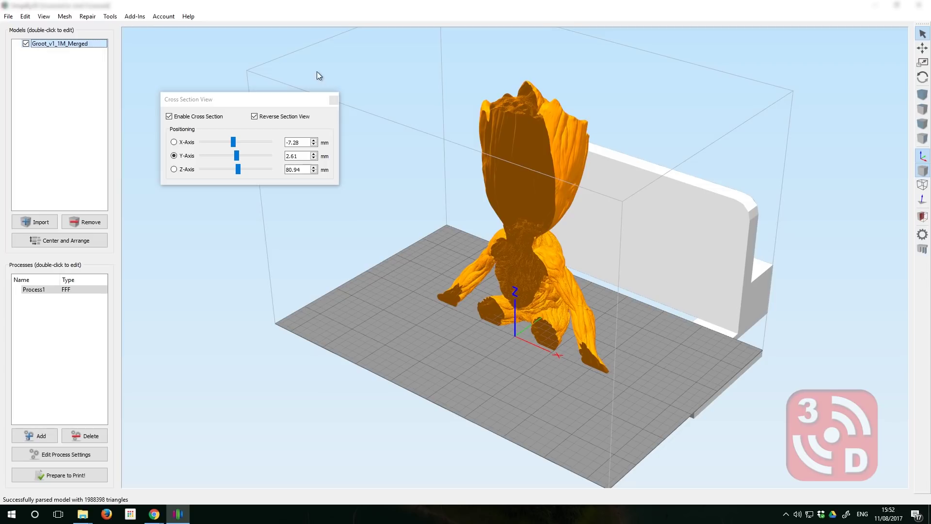
left_click(333, 97)
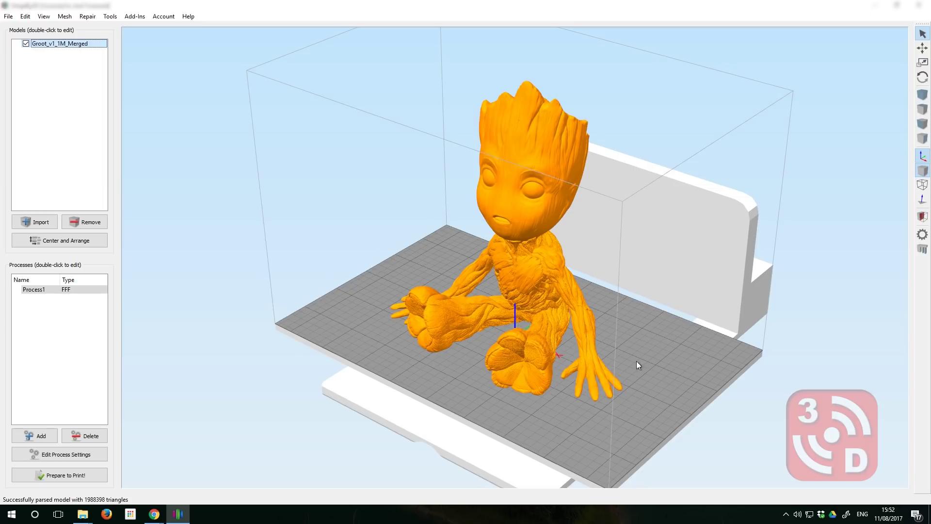
- Shift the Groot model left and toward the front of the build plate
mouse_move(741, 277)
left_mouse_down()
mouse_move(417, 229)
mouse_move(583, 115)
mouse_move(730, 261)
mouse_move(722, 269)
mouse_move(728, 258)
left_mouse_up()
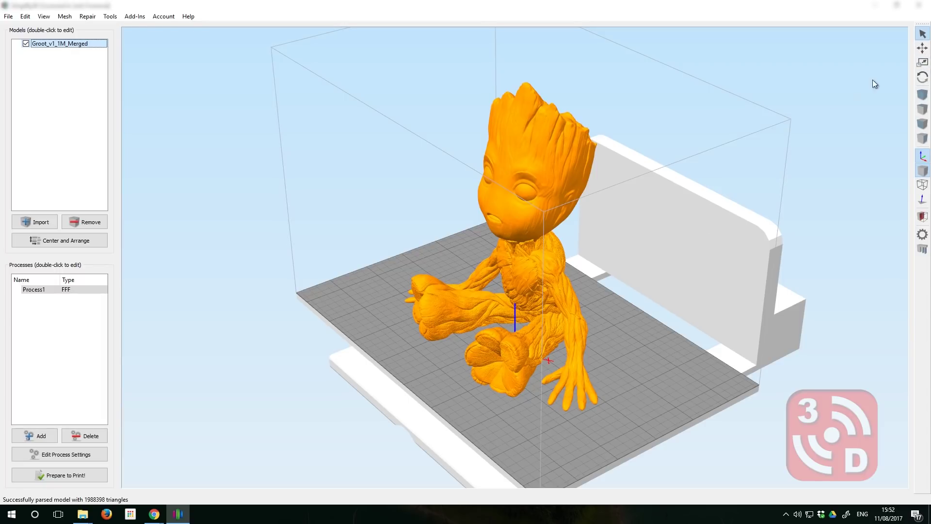
left_click(922, 48)
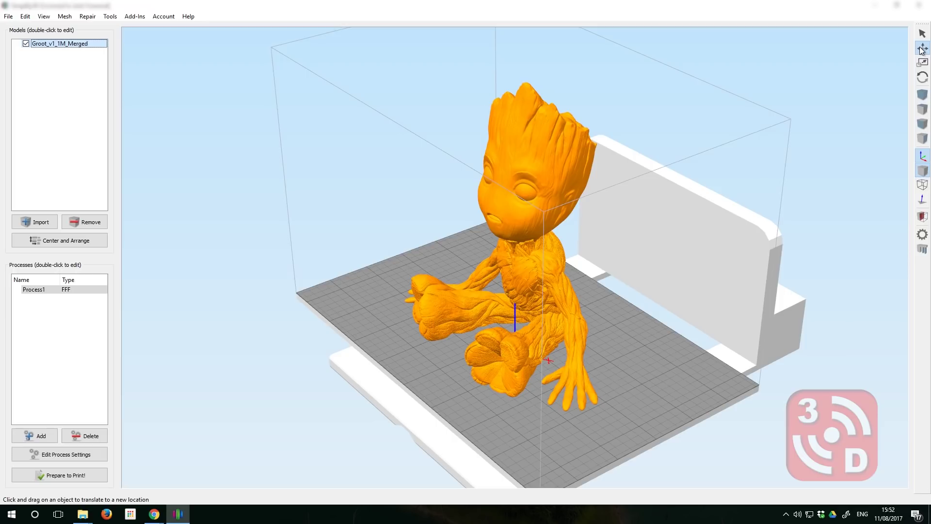
left_click_drag(532, 304, 531, 311)
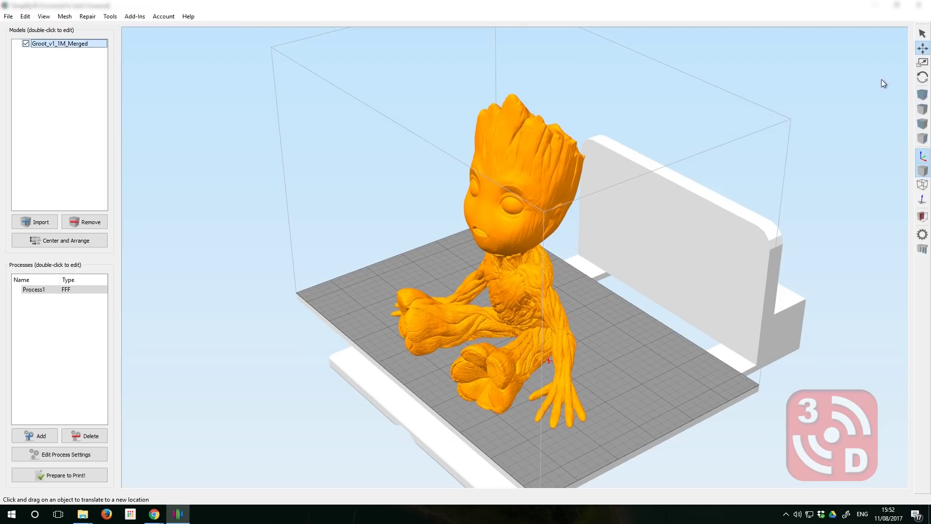
- Enlarge the Groot model, then turn it about its vertical axis
left_click(923, 62)
left_click_drag(480, 310, 557, 283)
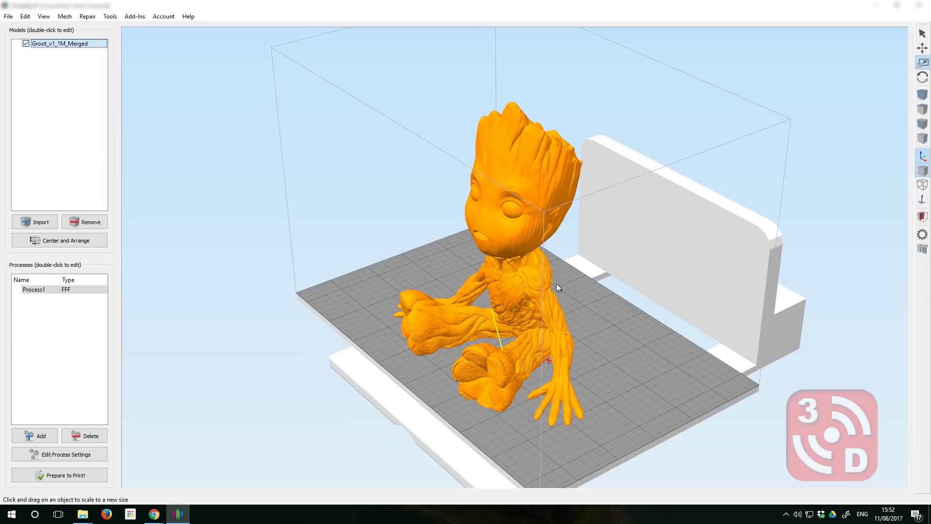
left_click(923, 78)
mouse_move(532, 313)
left_mouse_down()
mouse_move(593, 395)
mouse_move(590, 271)
left_mouse_up()
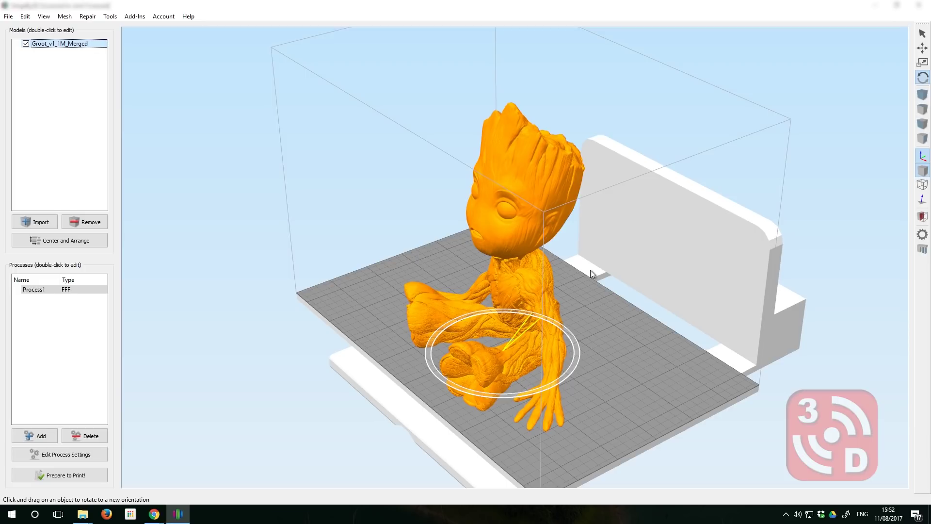
- Return to the Select tool and orbit the camera slightly around the scene
left_click(923, 33)
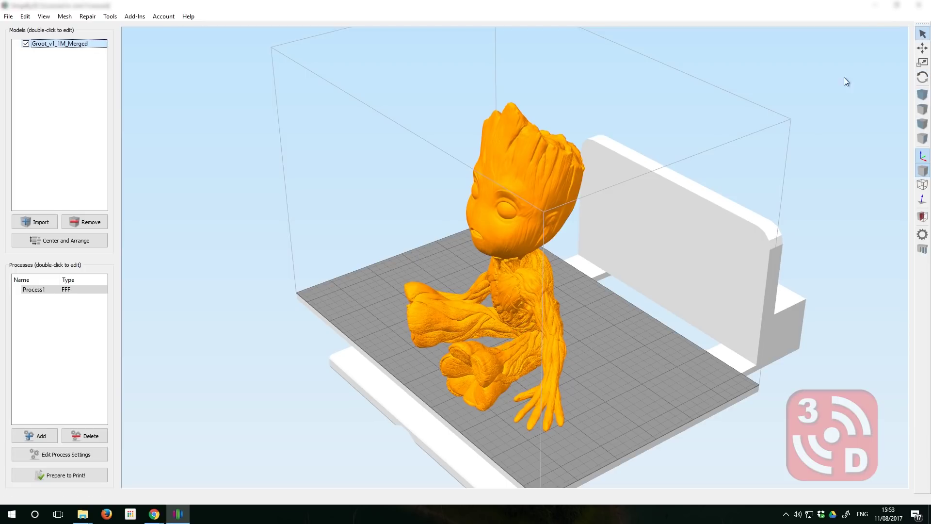
mouse_move(510, 325)
left_mouse_down()
mouse_move(546, 312)
mouse_move(491, 187)
left_mouse_up()
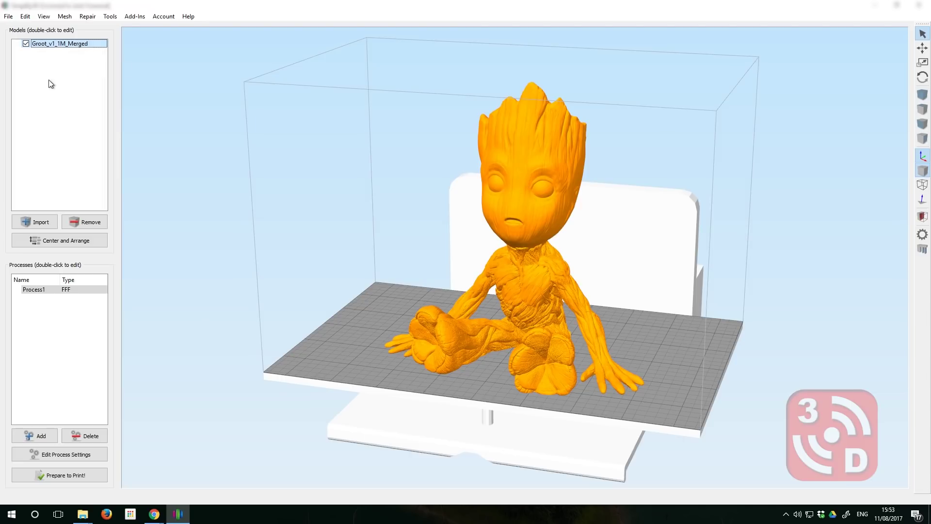
- Reset Groot's rotation to 0°, scale to 100% and position to the origin
double_click(56, 45)
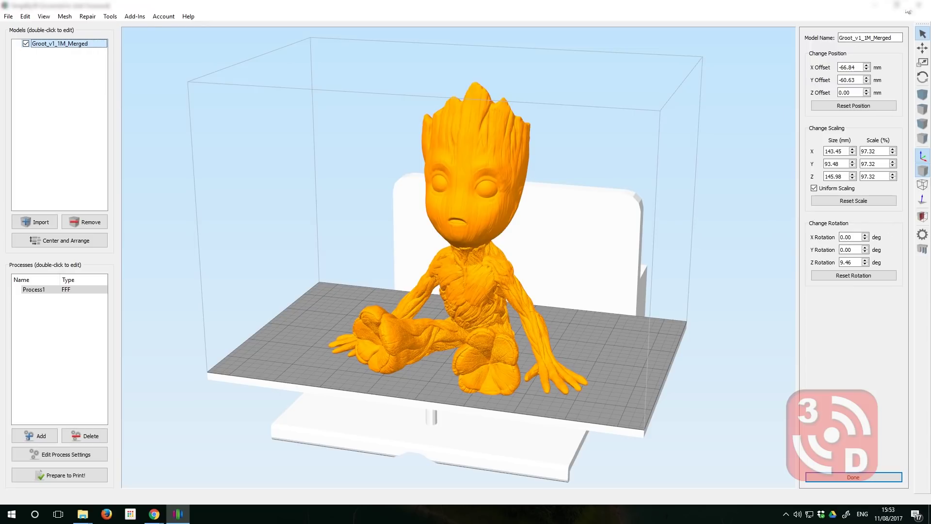
left_click_drag(905, 35, 833, 32)
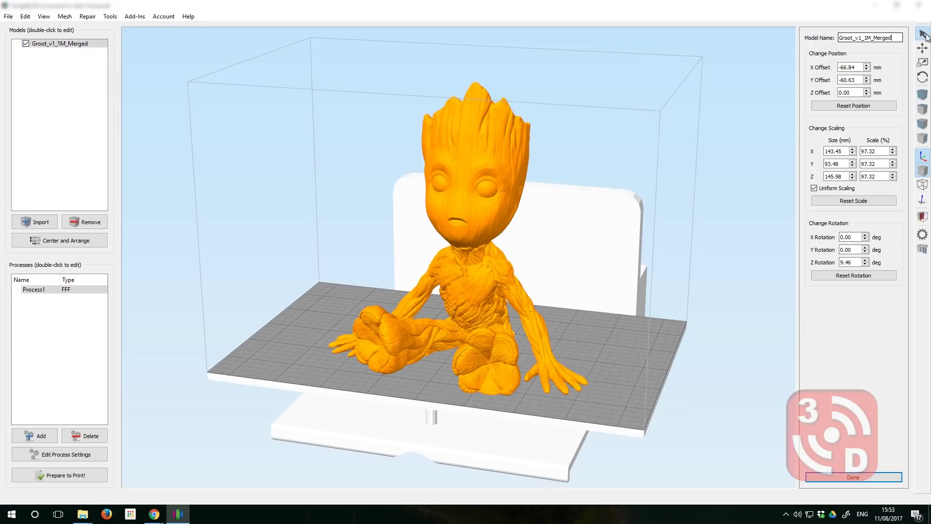
left_click(847, 67)
left_click(846, 250)
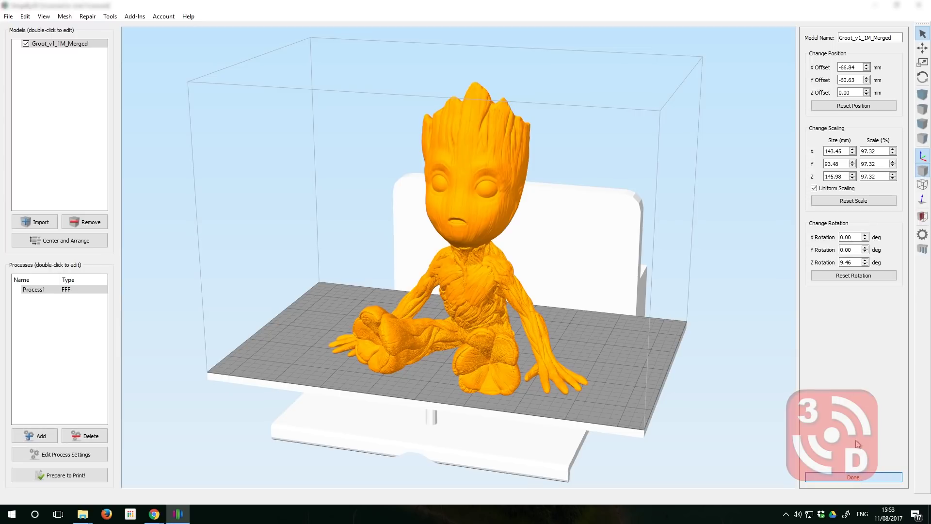
left_click(848, 275)
left_click(853, 201)
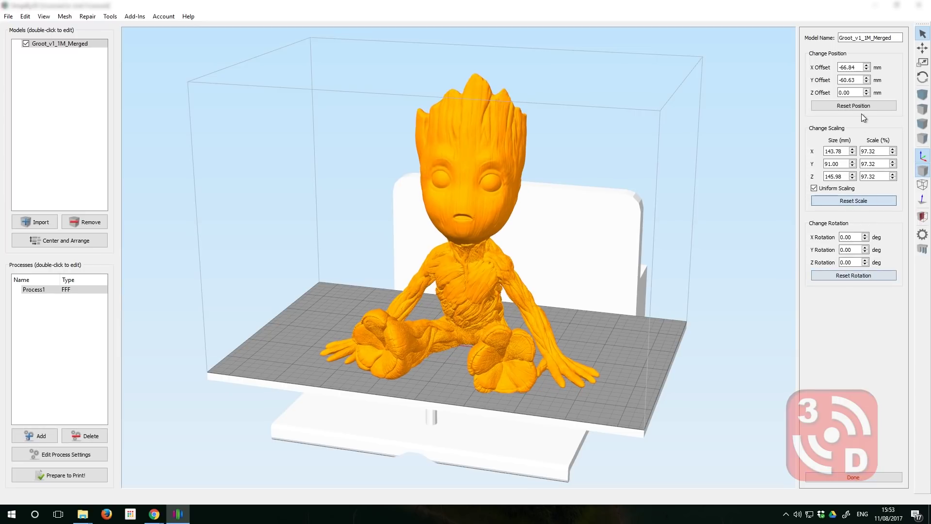
left_click(861, 105)
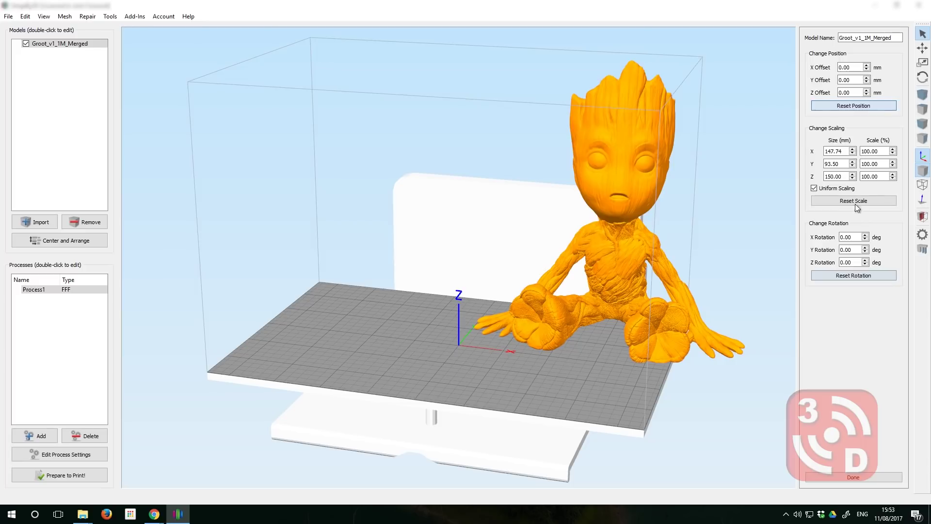
left_click(865, 477)
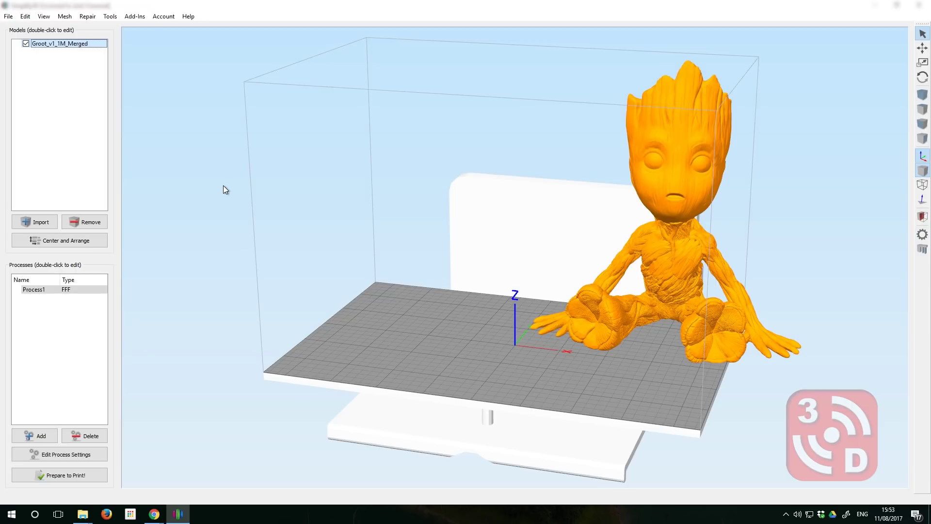
left_click(74, 243)
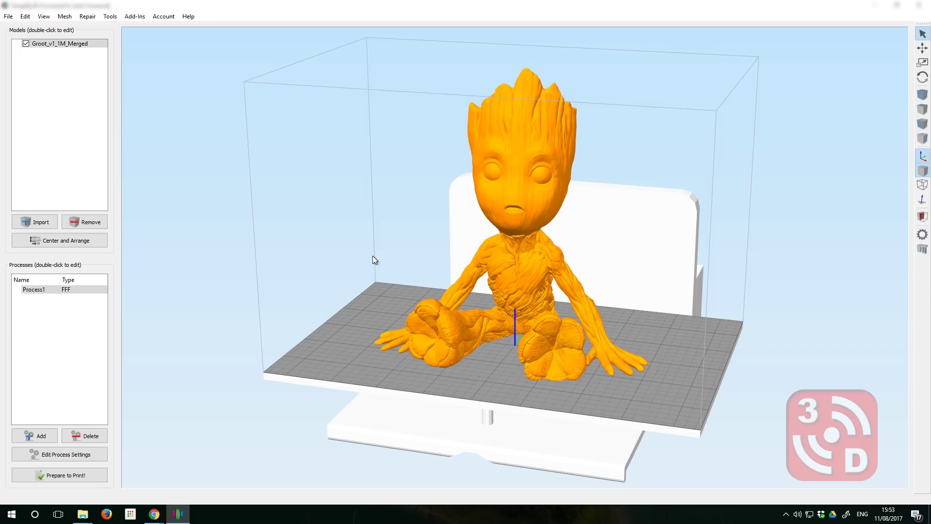
mouse_move(359, 265)
left_mouse_down()
mouse_move(305, 248)
mouse_move(303, 267)
left_mouse_up()
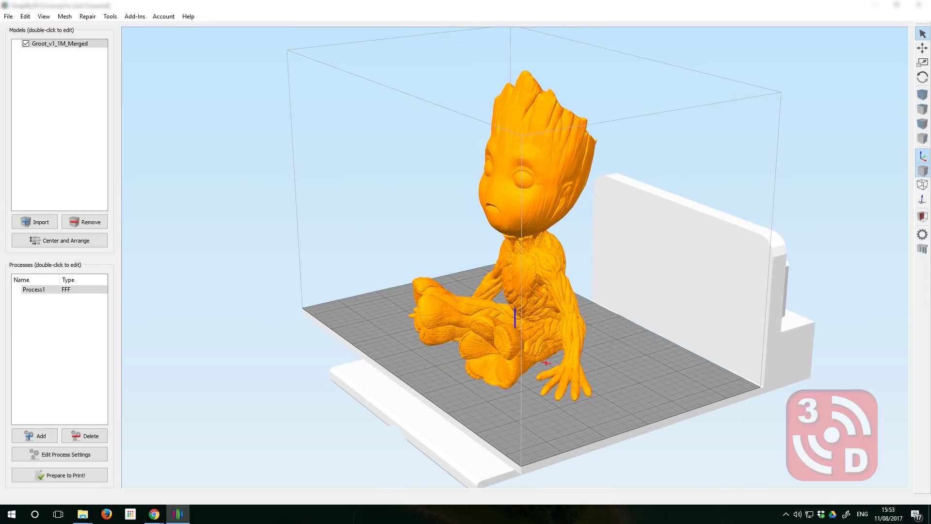
mouse_move(238, 280)
left_mouse_down()
mouse_move(272, 262)
mouse_move(270, 284)
left_mouse_up()
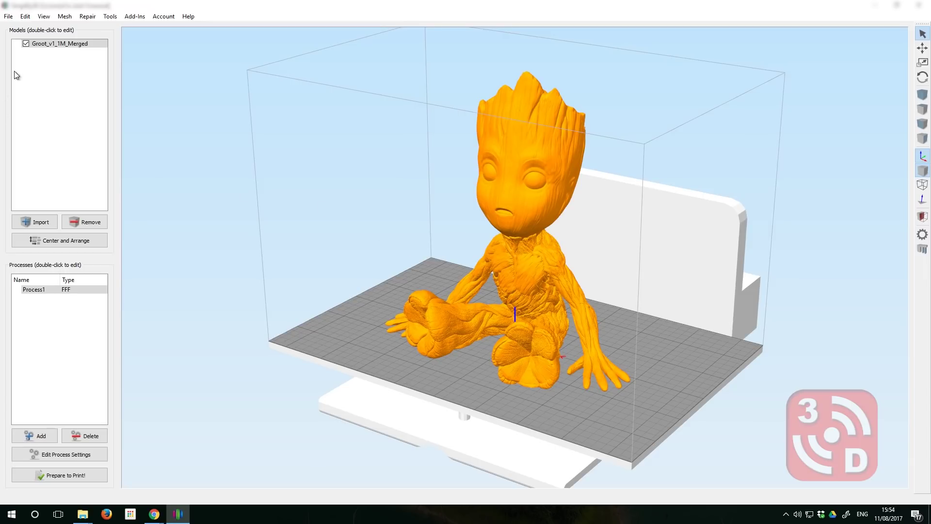
- Paste a duplicate of the Groot model and arrange both copies on the plate
left_click(42, 45)
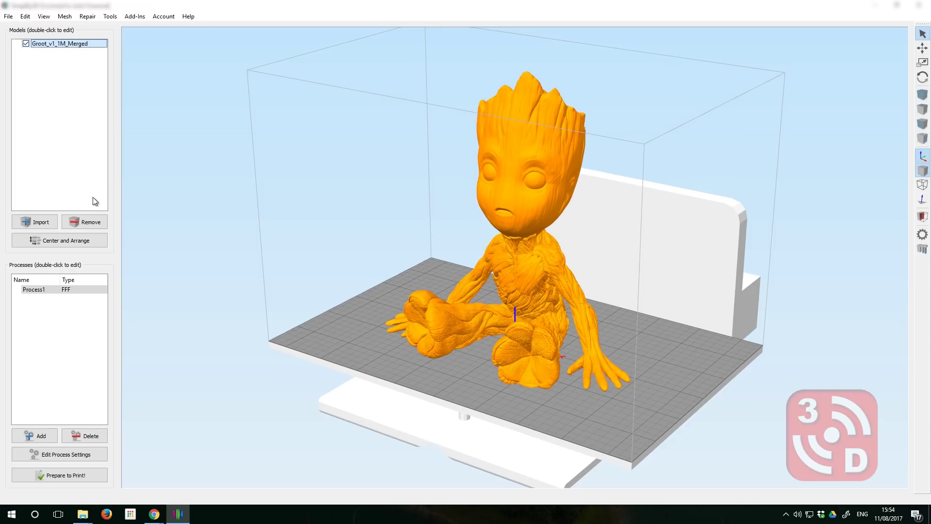
key("ctrl+v")
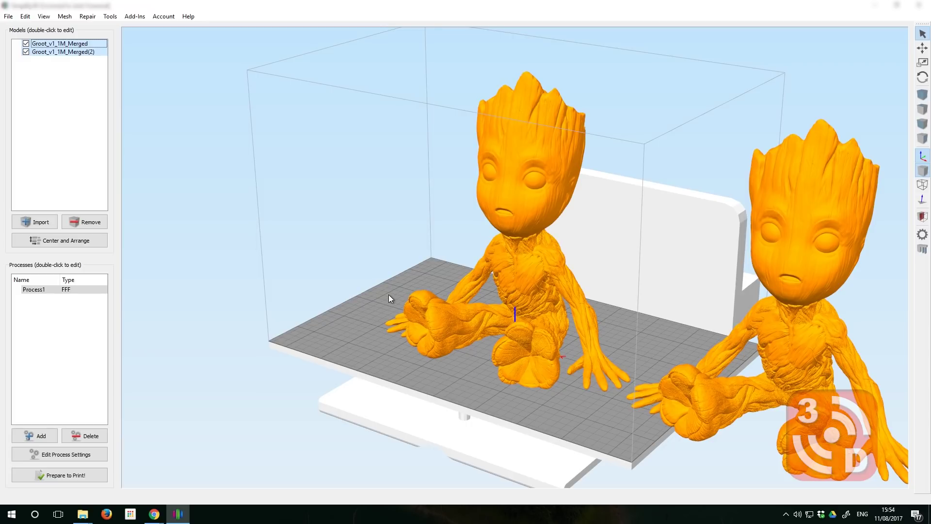
mouse_move(389, 294)
left_mouse_down()
mouse_move(401, 292)
mouse_move(379, 285)
mouse_move(420, 288)
mouse_move(415, 297)
left_mouse_up()
left_click(96, 242)
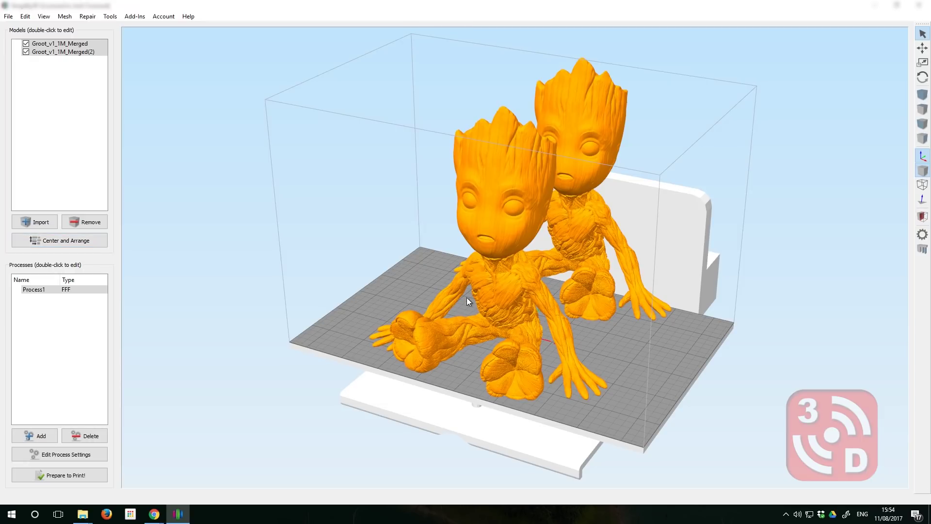
mouse_move(466, 298)
left_mouse_down()
mouse_move(400, 295)
mouse_move(387, 257)
mouse_move(465, 292)
left_mouse_up()
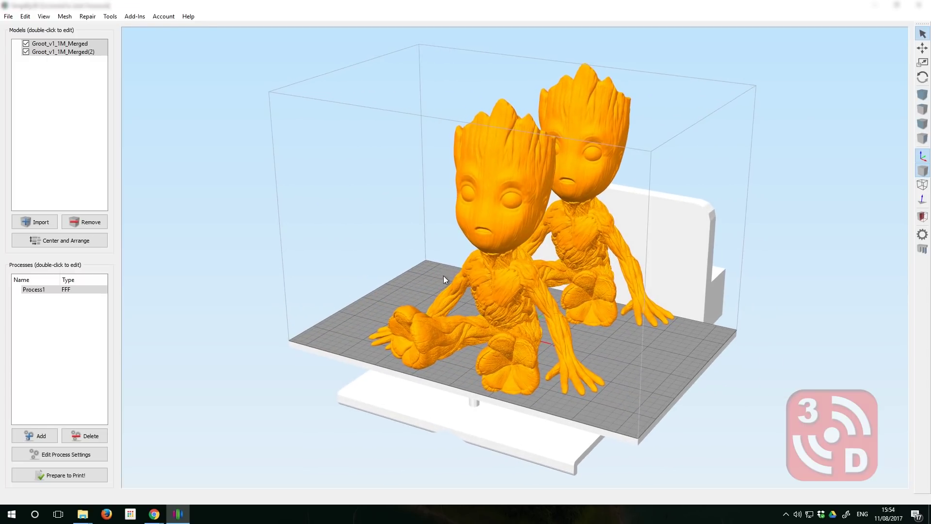
- Rotate both Groot copies 90° about Z and re-arrange them side by side
double_click(575, 126)
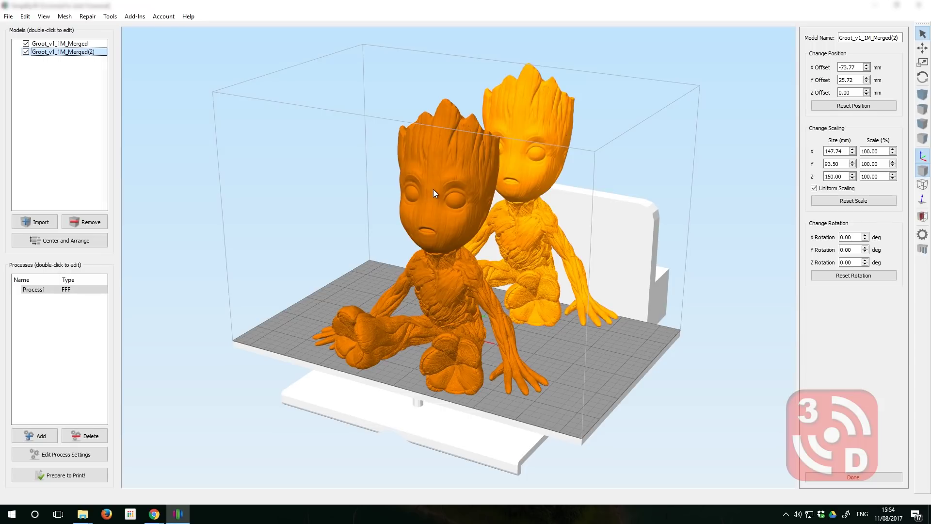
left_click(432, 189, "ctrl")
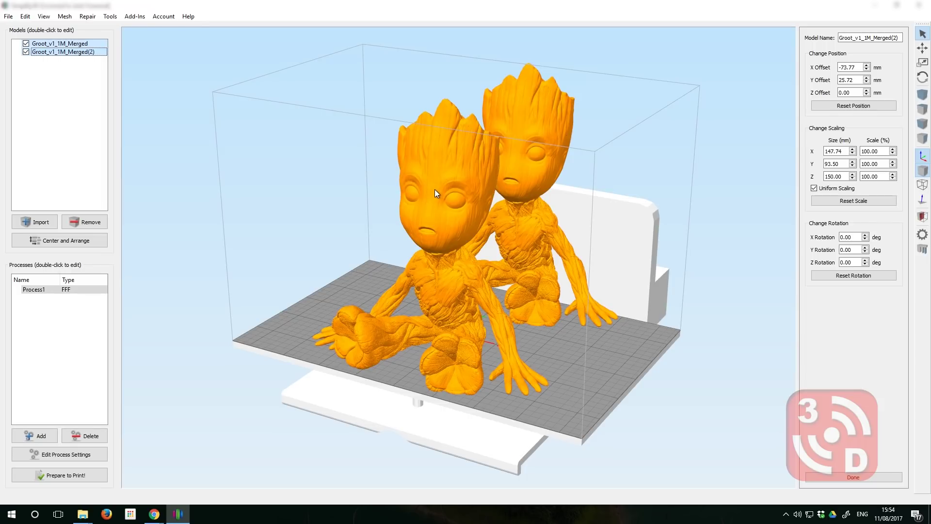
left_click(843, 260)
type("9")
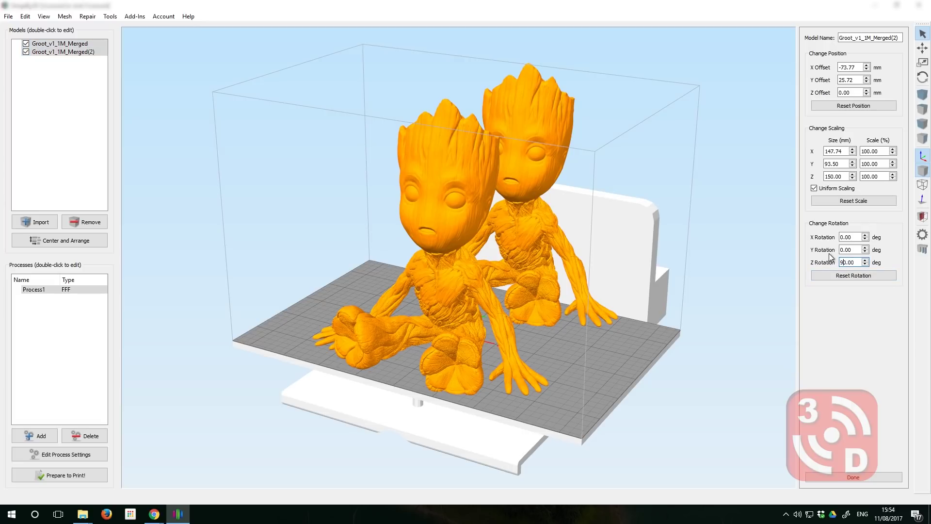
left_click(879, 477)
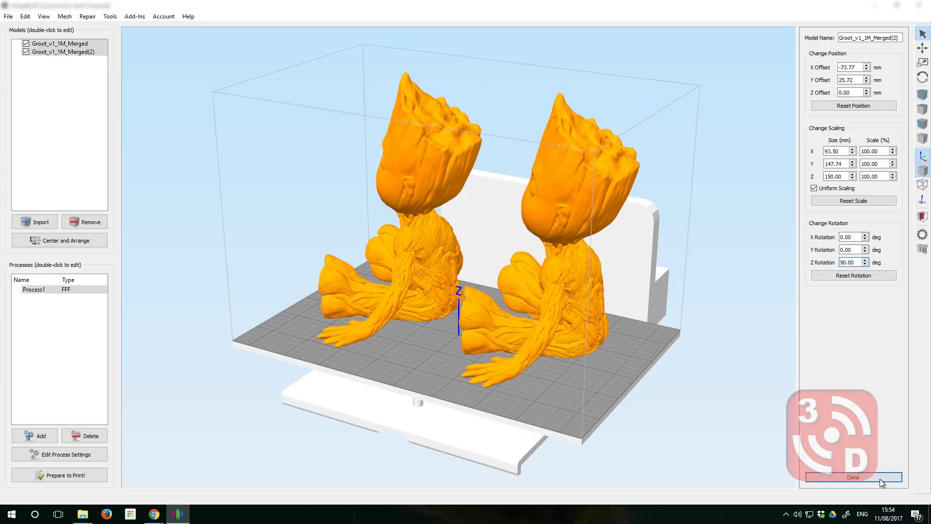
left_click_drag(846, 459, 791, 413)
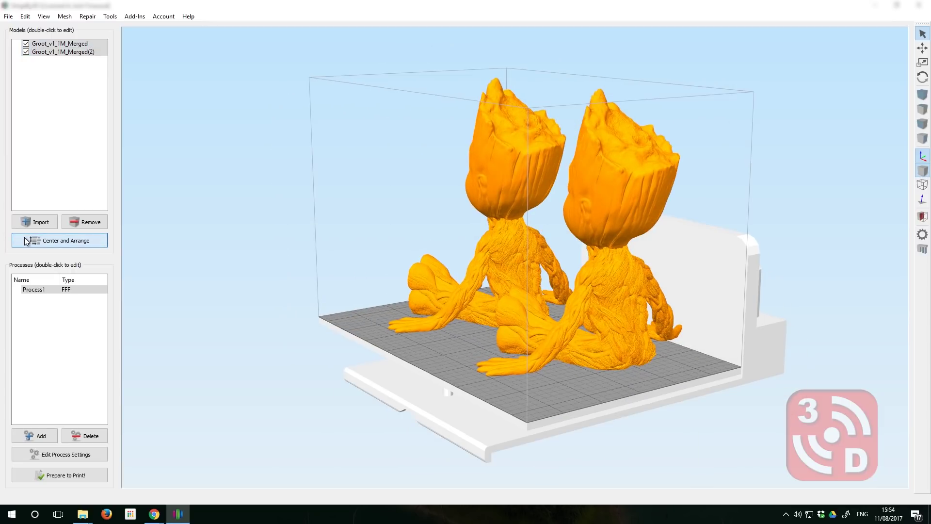
left_click(45, 240)
mouse_move(252, 274)
left_mouse_down()
mouse_move(398, 294)
mouse_move(171, 266)
mouse_move(329, 273)
mouse_move(372, 260)
mouse_move(365, 257)
mouse_move(344, 261)
mouse_move(376, 268)
mouse_move(177, 307)
left_mouse_up()
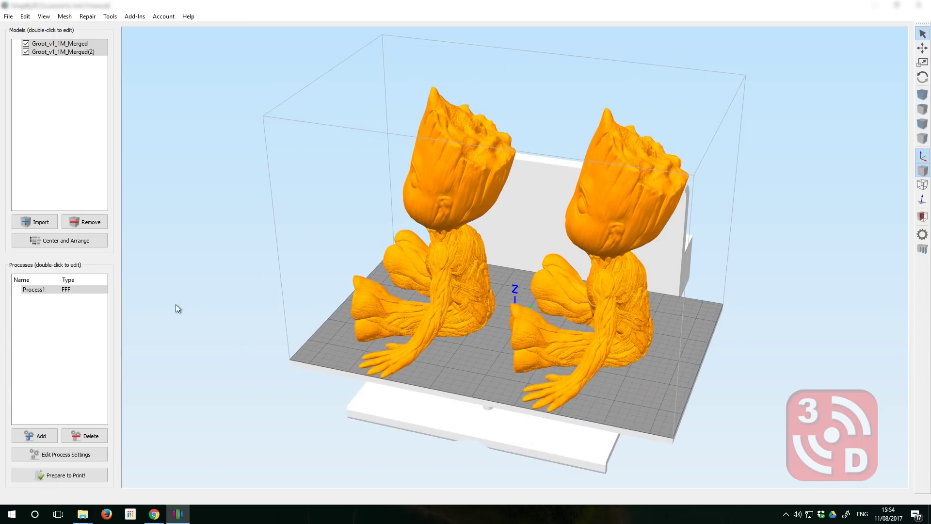
- Delete the right Groot copy, reset the remaining one's Z rotation to 0, and centre it
left_click(601, 217)
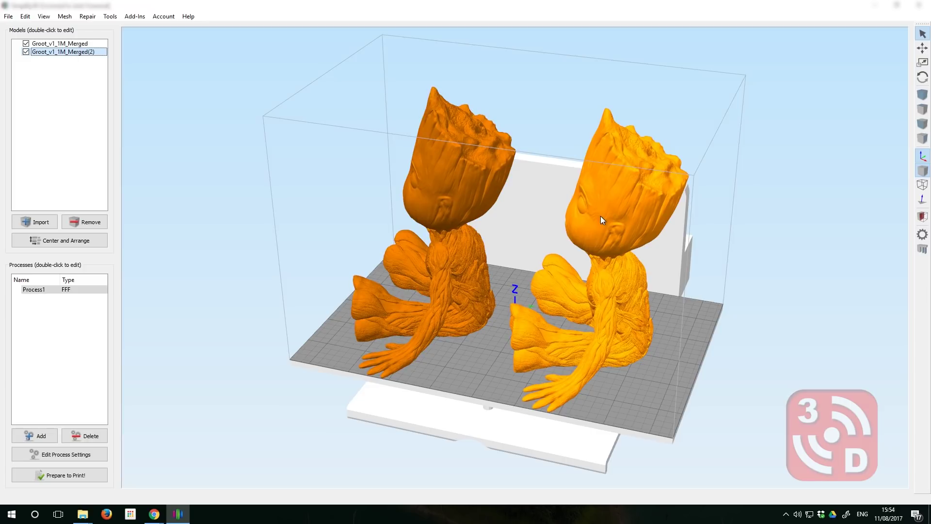
left_click(85, 222)
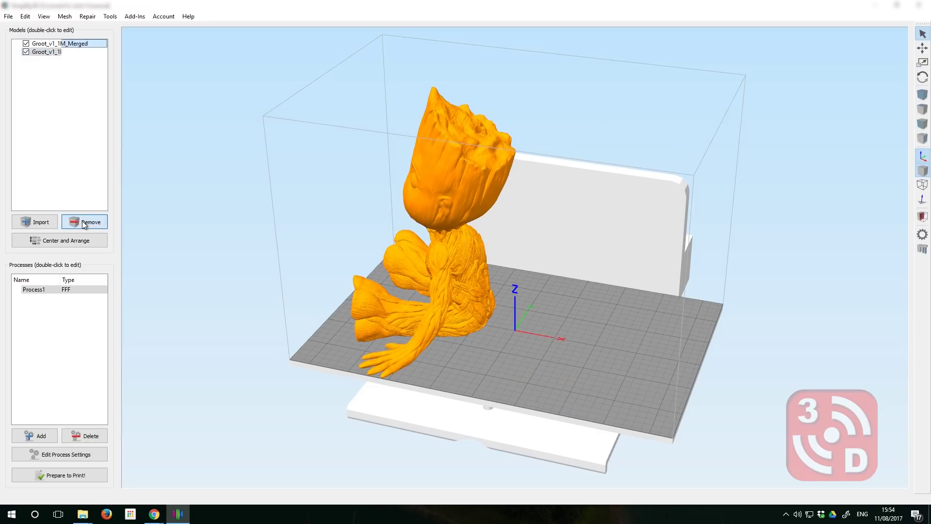
double_click(462, 208)
left_click(844, 261)
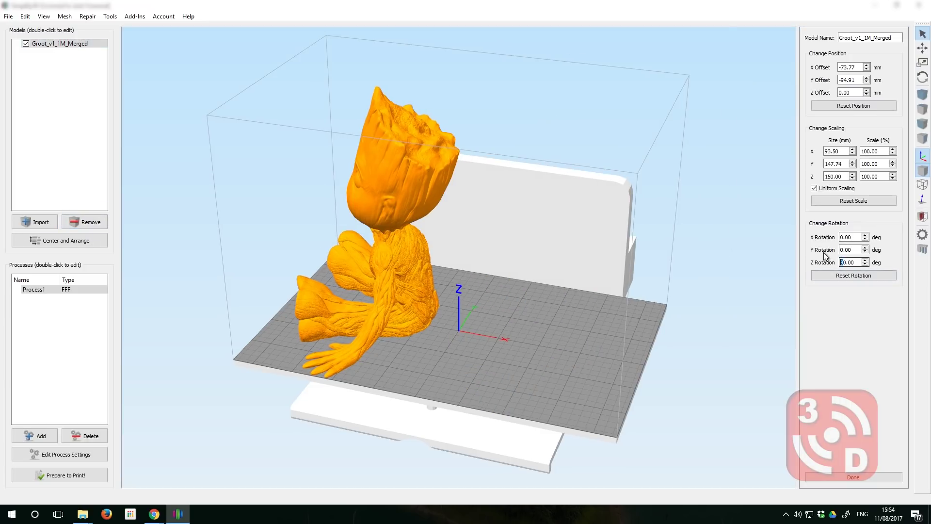
left_click(862, 477)
left_click(39, 240)
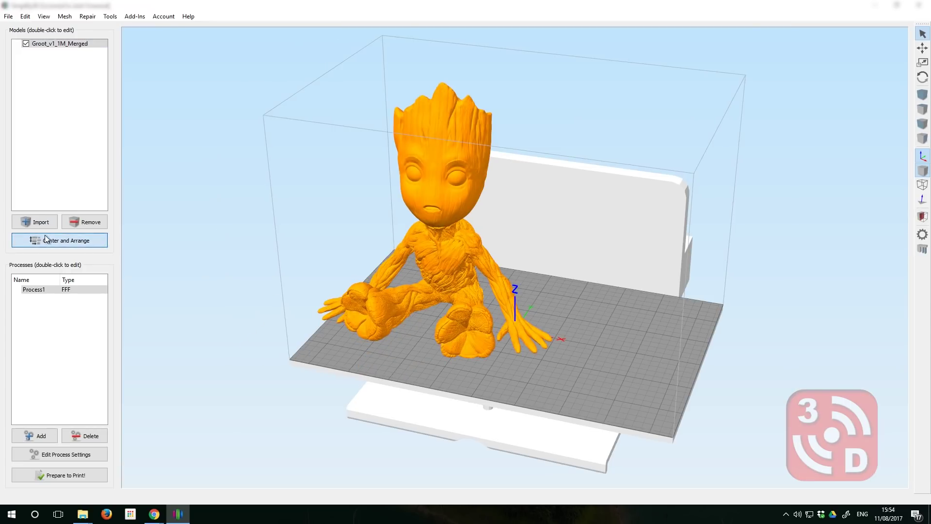
left_click_drag(453, 322, 441, 316)
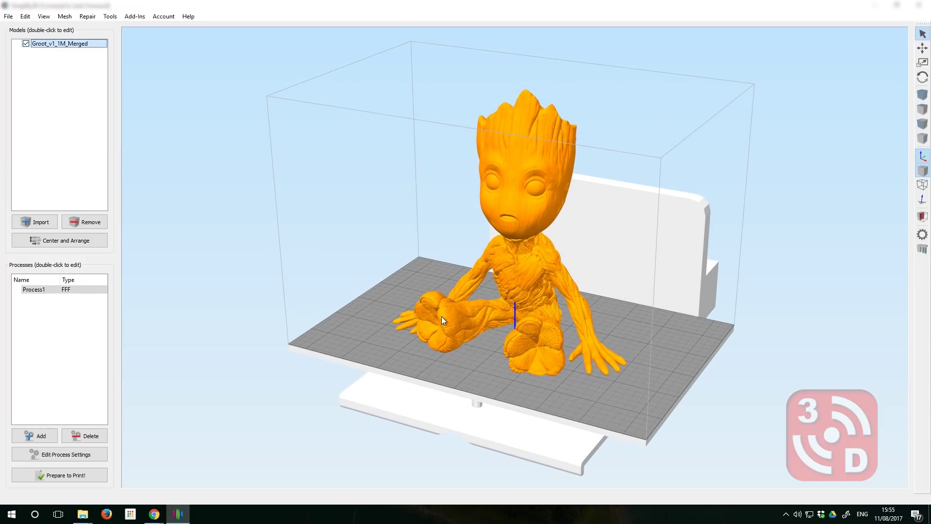
left_click_drag(442, 316, 440, 317)
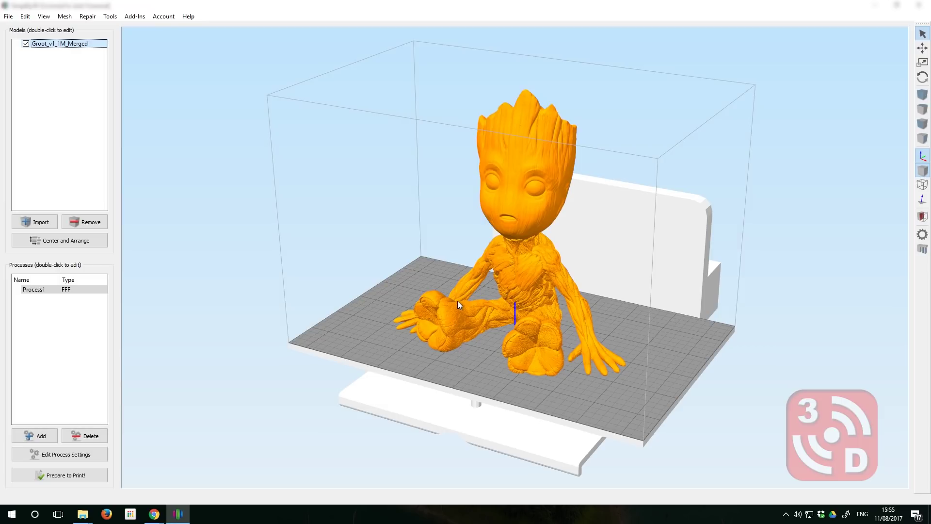
- Open Process1's settings, keeping material PLA and print quality High
left_click(95, 450)
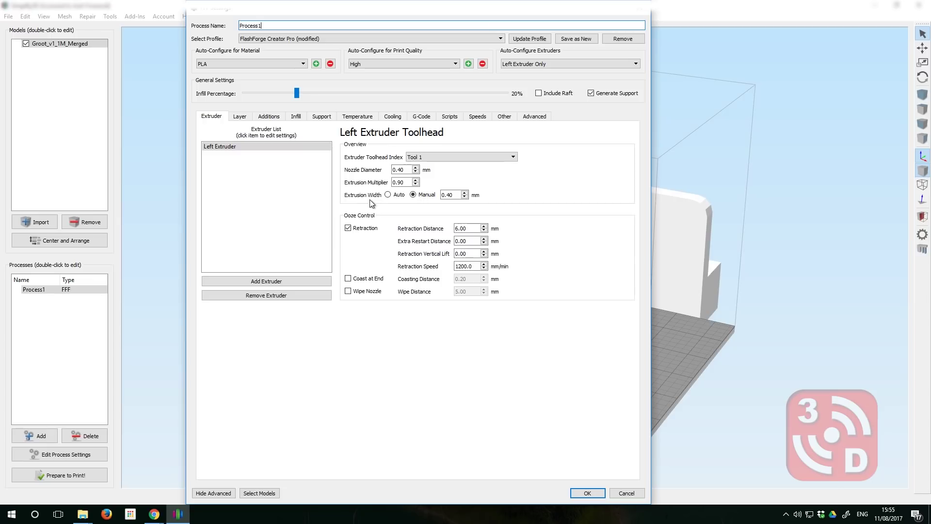
left_click(261, 60)
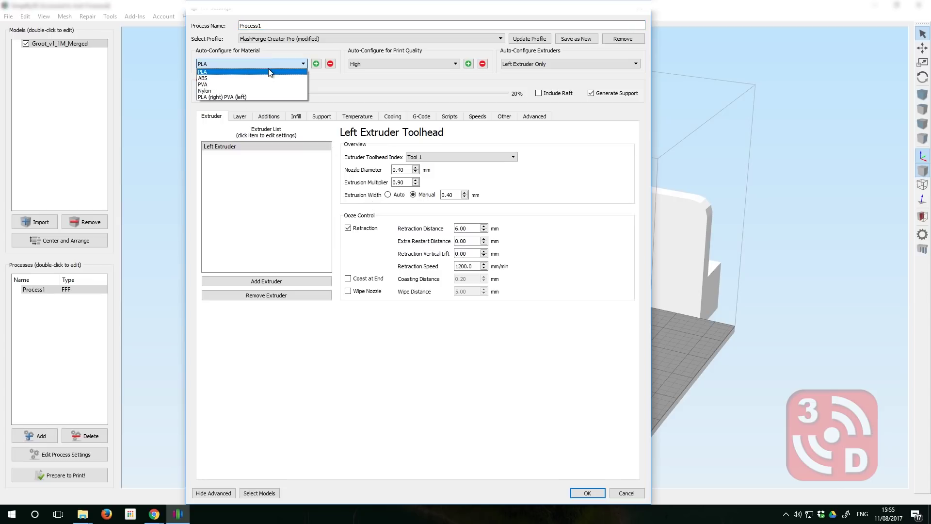
left_click(393, 62)
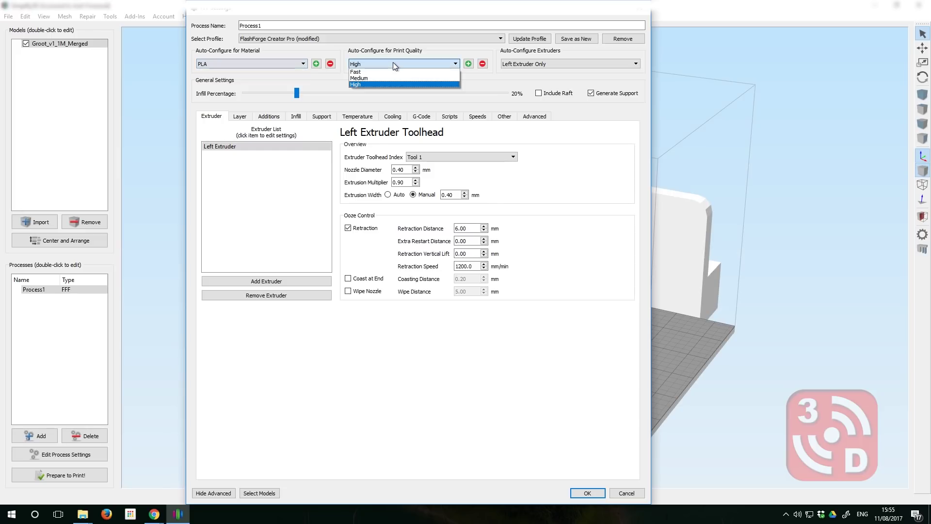
left_click(393, 64)
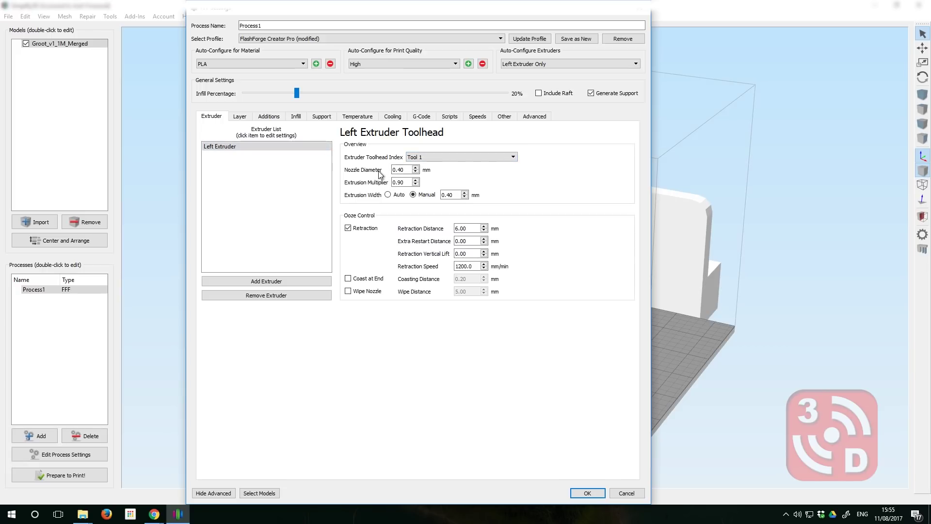
- Review the extrusion multiplier, extrusion width and retraction distance fields
left_click(402, 182)
double_click(402, 183)
left_click(457, 194)
left_click(474, 228)
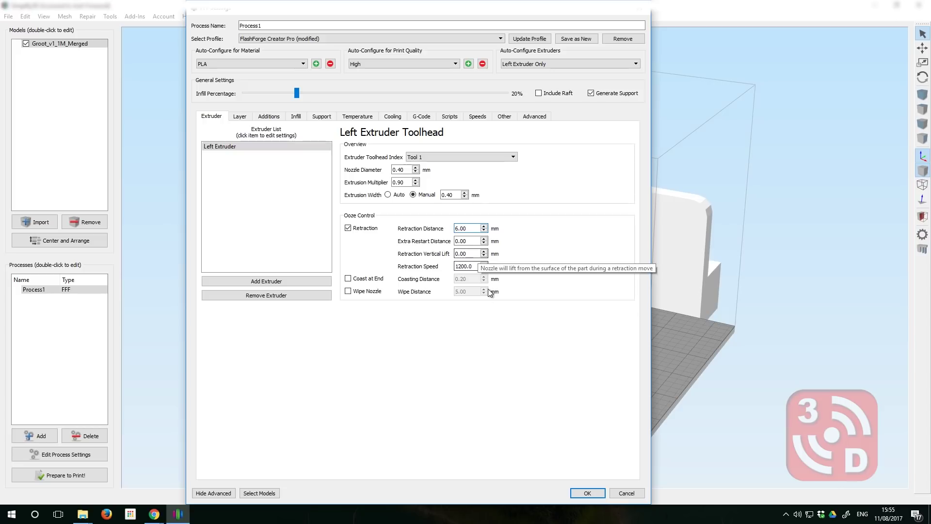
left_click(248, 118)
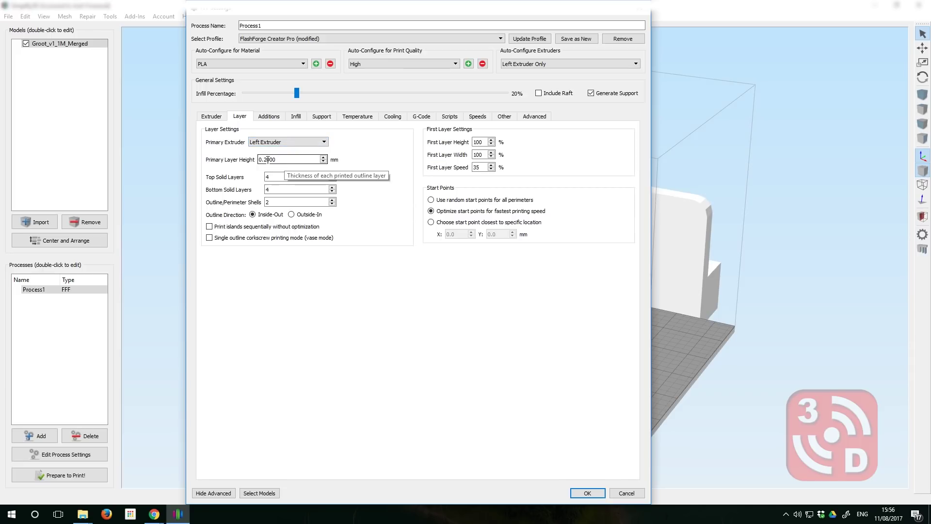
left_click_drag(259, 160, 267, 160)
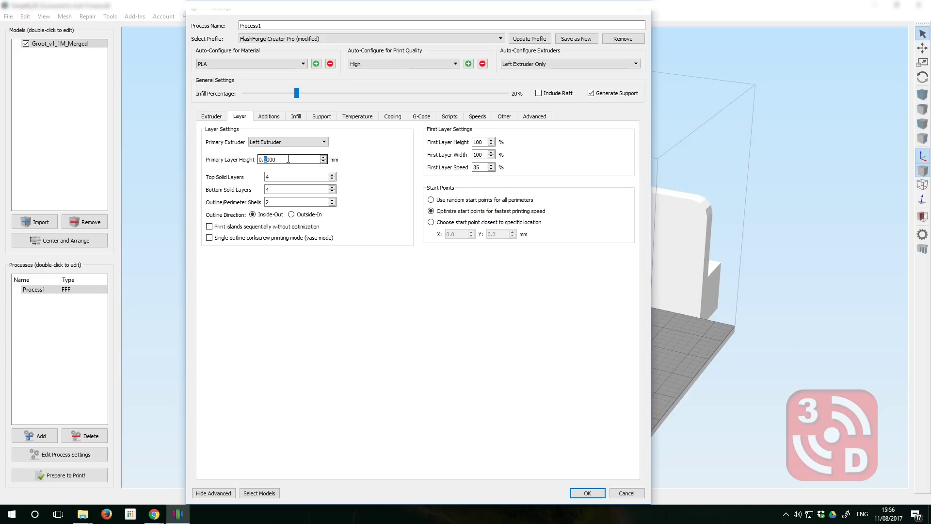
type("1")
left_click(273, 178)
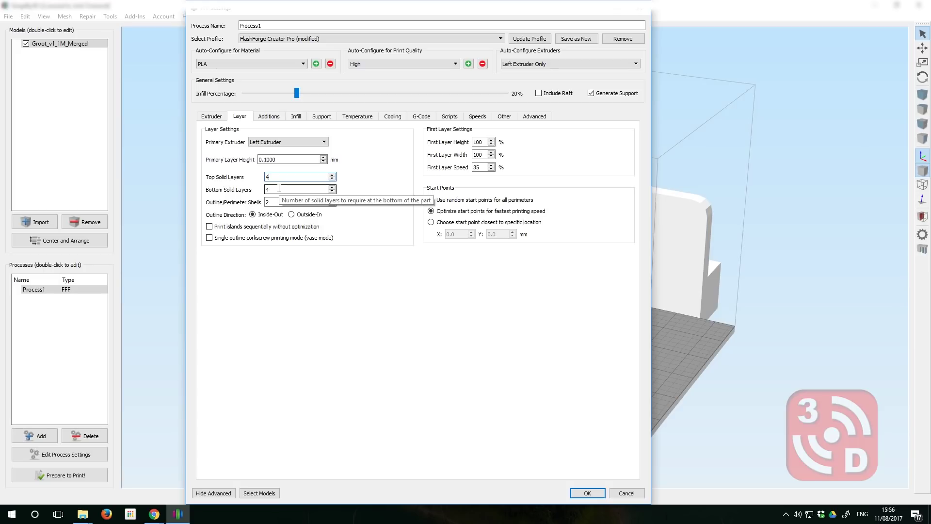
left_click(279, 188)
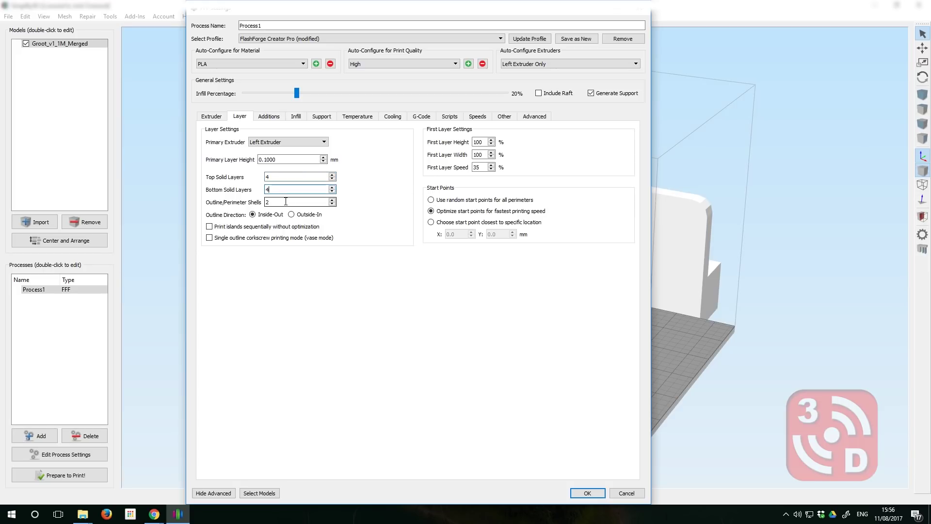
mouse_move(286, 202)
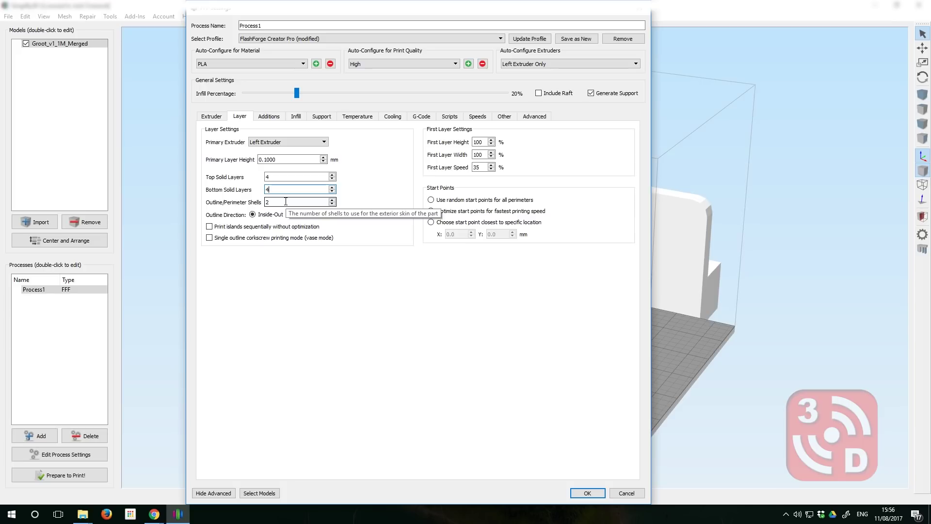
left_click(286, 202)
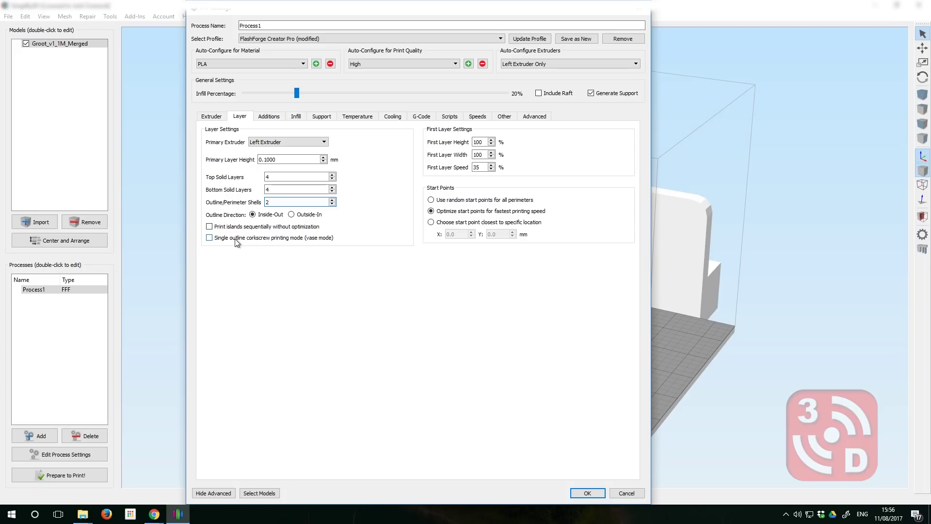
mouse_move(483, 211)
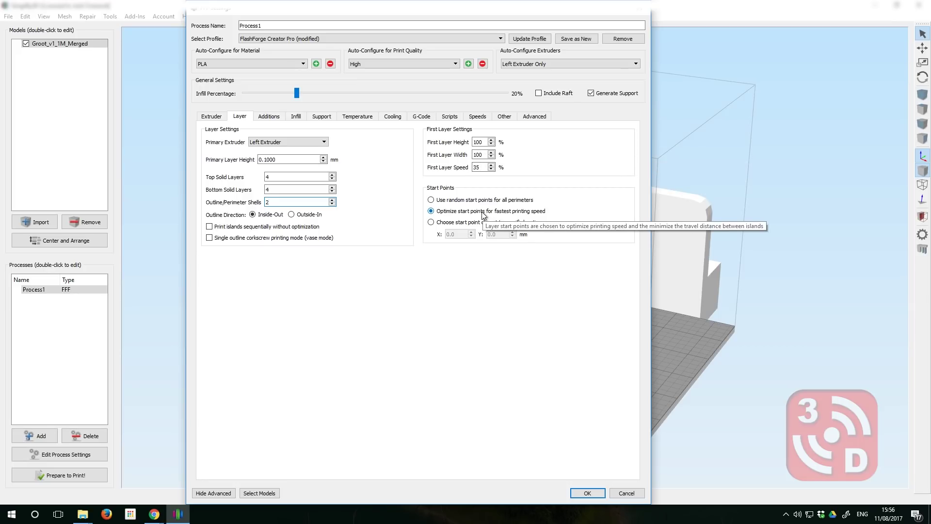
- Review the Additions skirt settings: the skirt offset from the part and the two skirt outlines
left_click(279, 117)
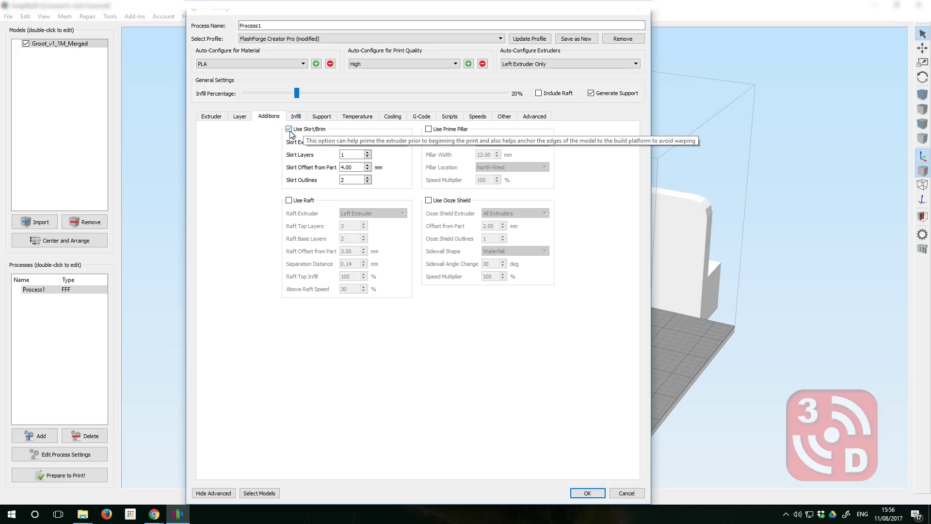
mouse_move(353, 155)
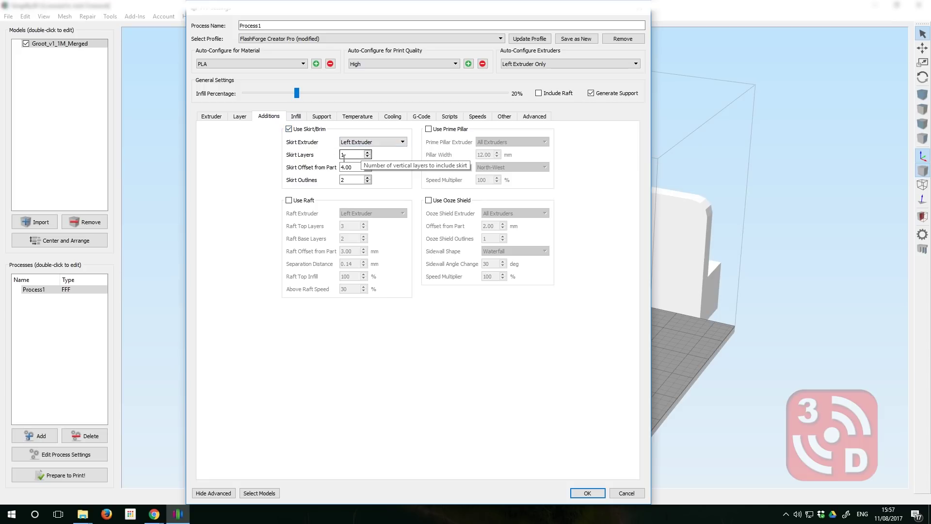
left_click(352, 170)
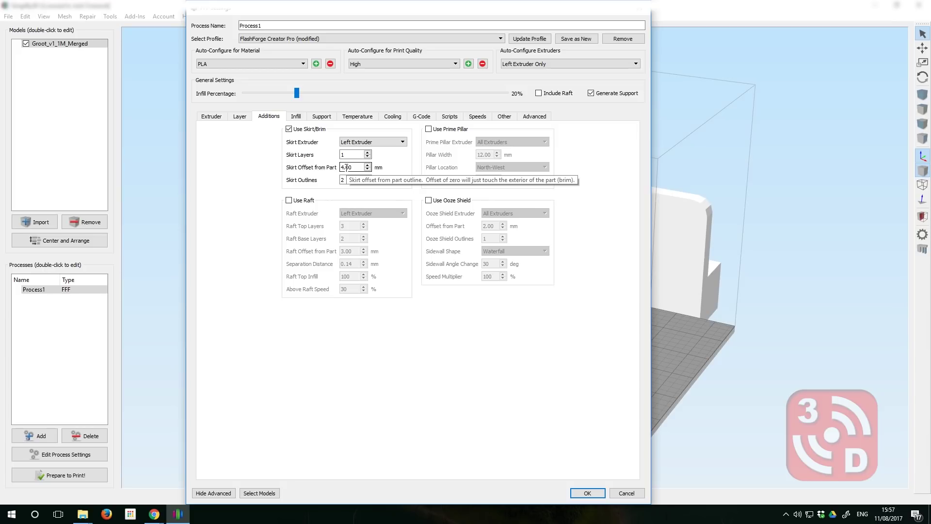
left_click(353, 178)
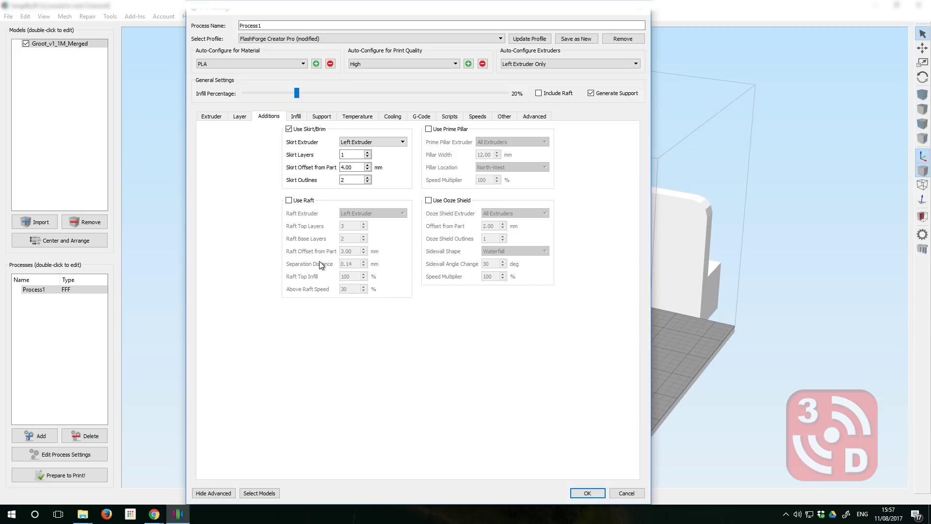
mouse_move(400, 208)
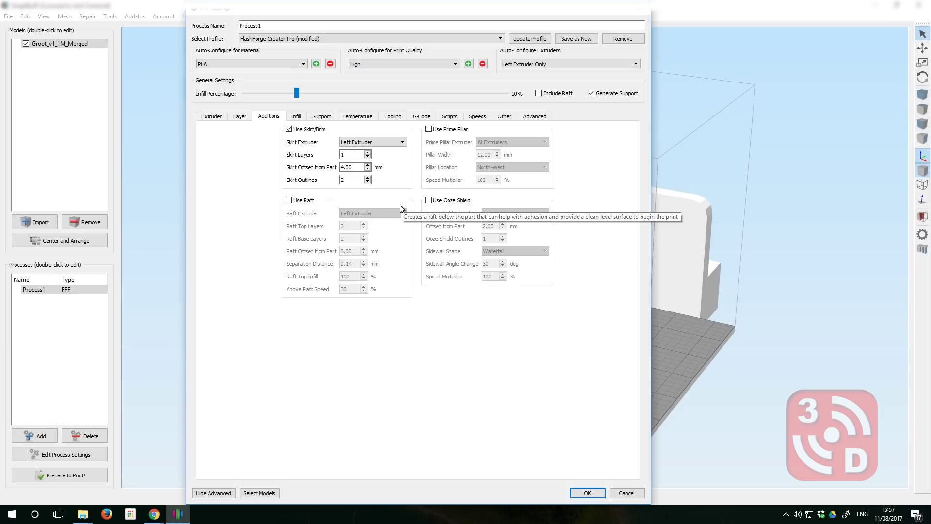
- Review the infill extruder and keep Grid internal and Rectilinear external fill patterns
left_click(296, 118)
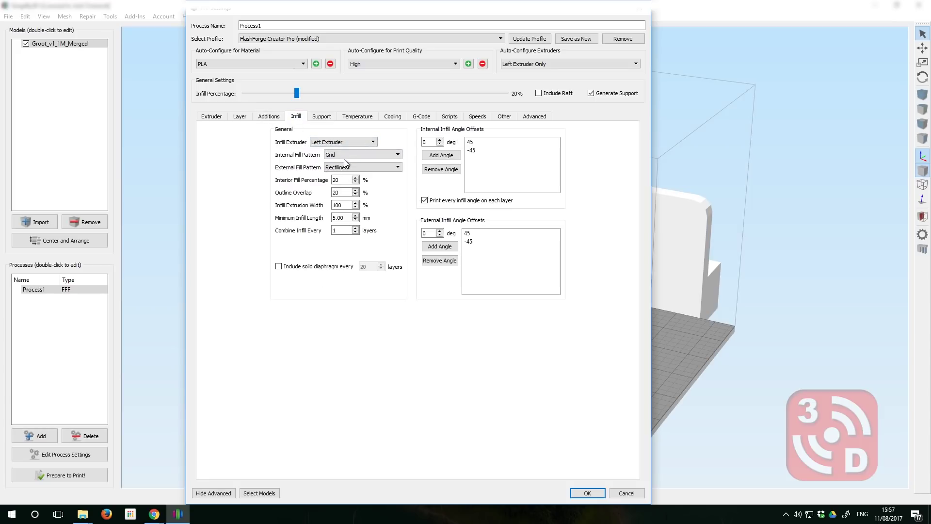
left_click(343, 141)
left_click(351, 153)
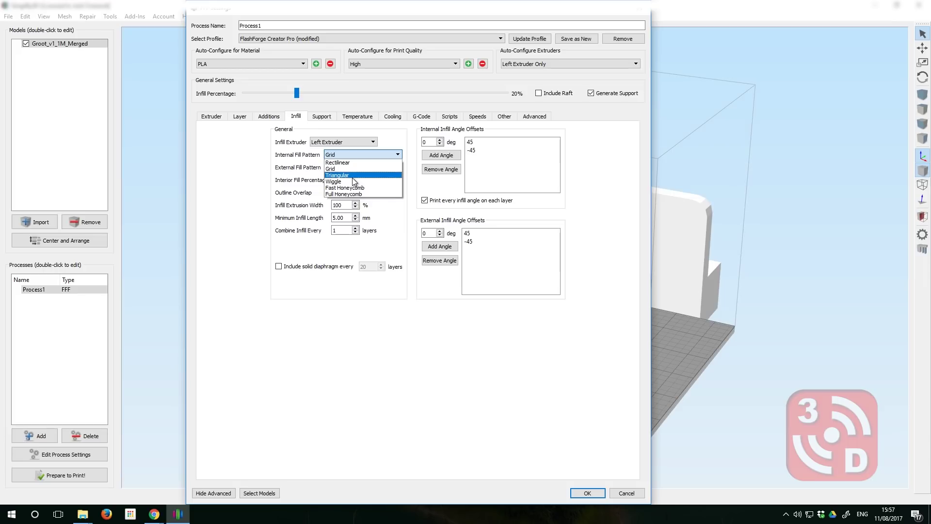
left_click(350, 168)
left_click(350, 168)
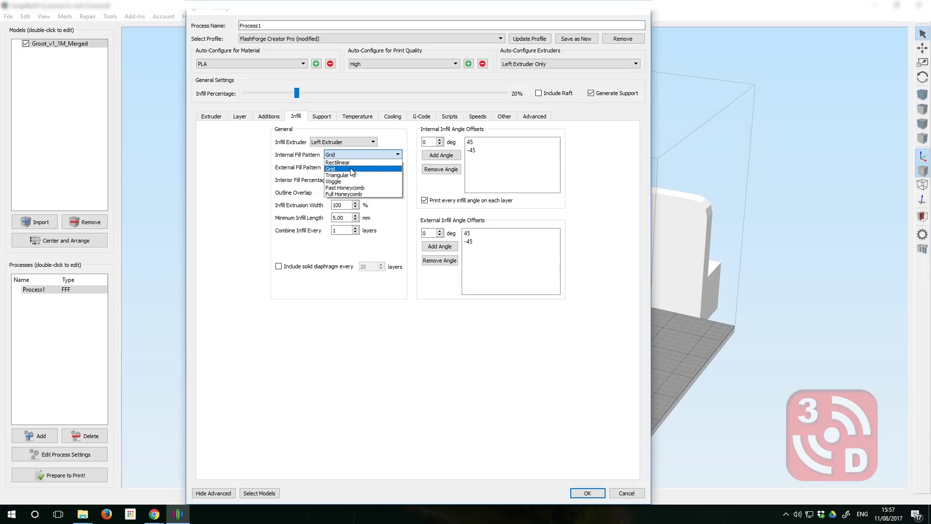
left_click(350, 168)
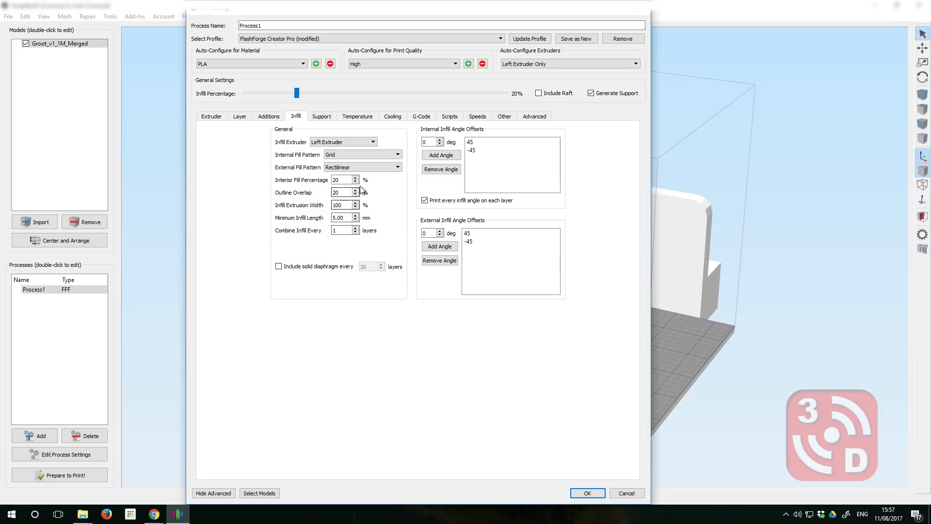
left_click(321, 116)
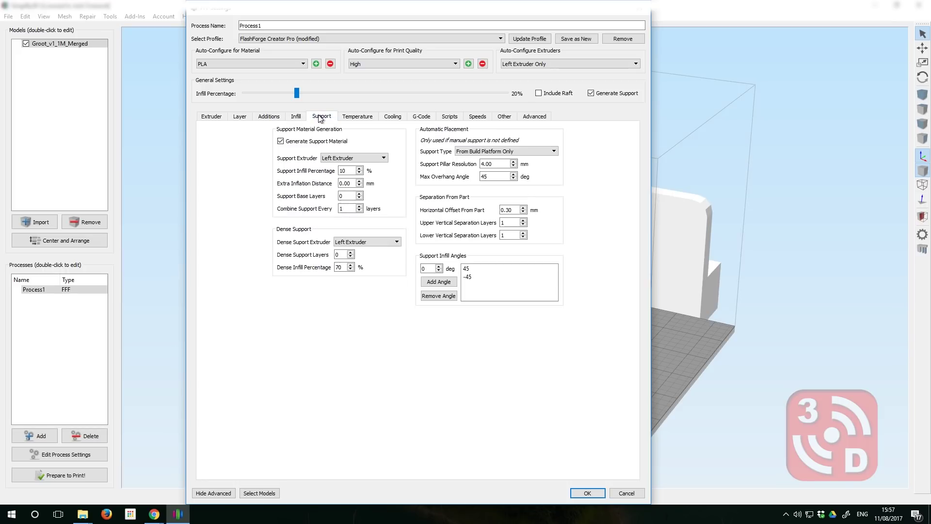
- Toggle support generation back on and leave support infill at 10 percent
left_click(298, 142)
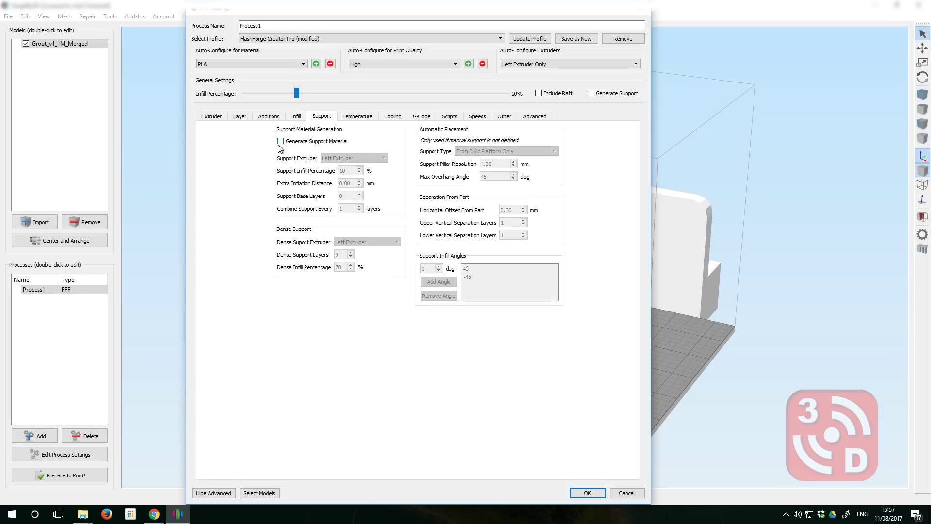
left_click(280, 141)
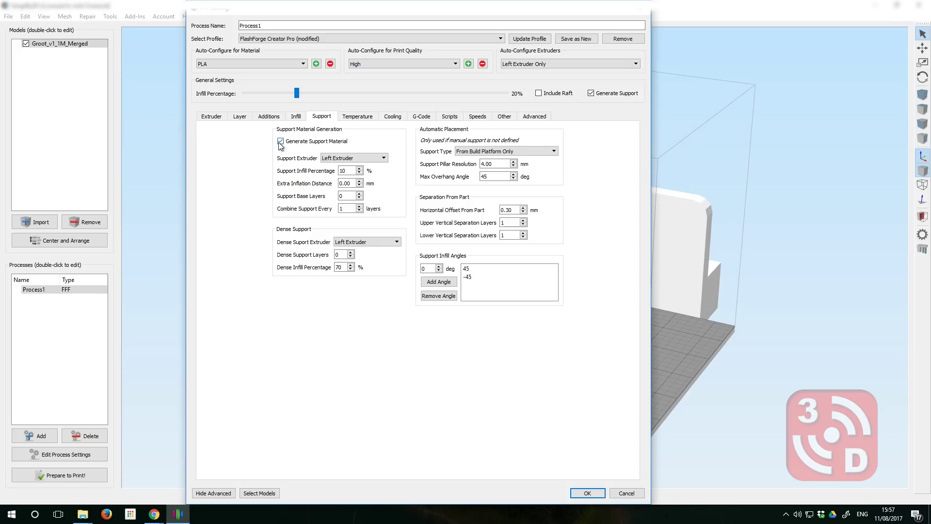
left_click(344, 161)
double_click(342, 170)
left_click(339, 172)
- Pick the -45 support infill angle and keep the support type unchanged
left_click(462, 276)
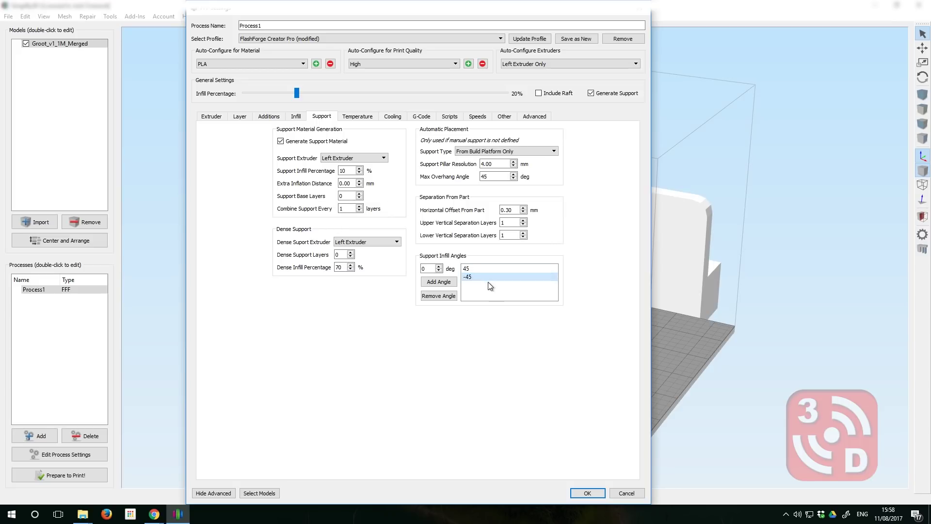
left_click(471, 152)
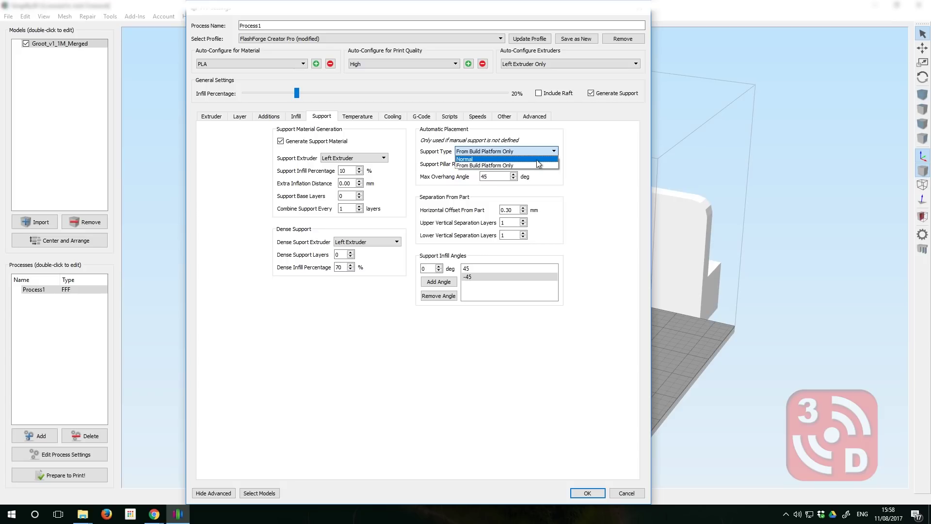
left_click(586, 168)
left_click(350, 121)
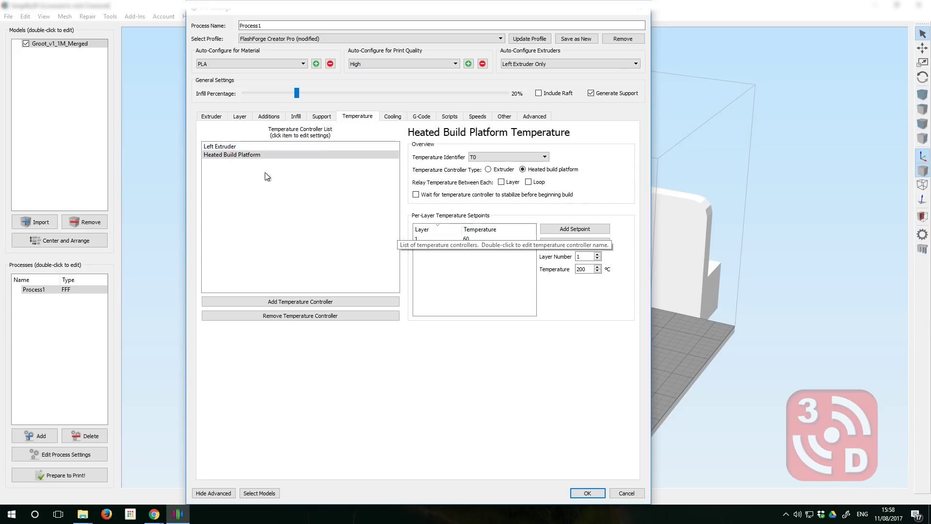
- Add a new Left Extruder temperature setpoint and edit its layer and temperature
left_click(247, 144)
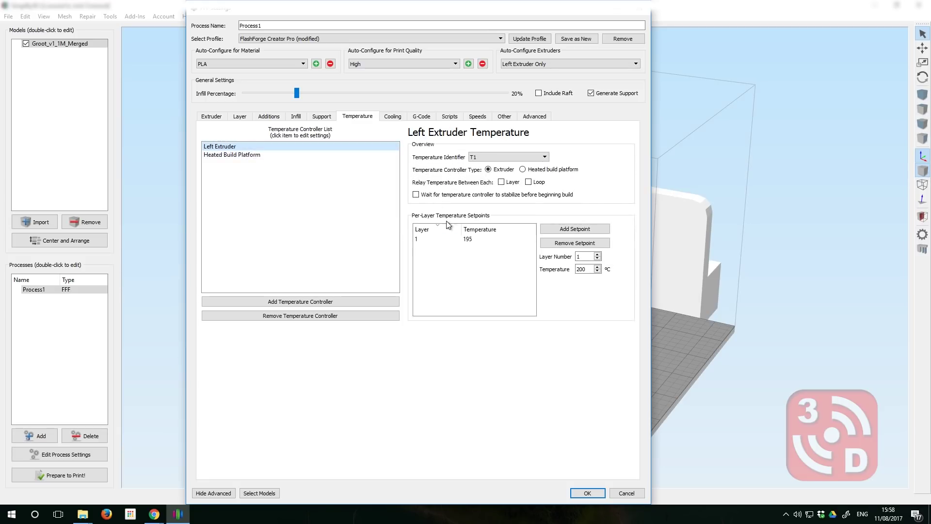
left_click(485, 242)
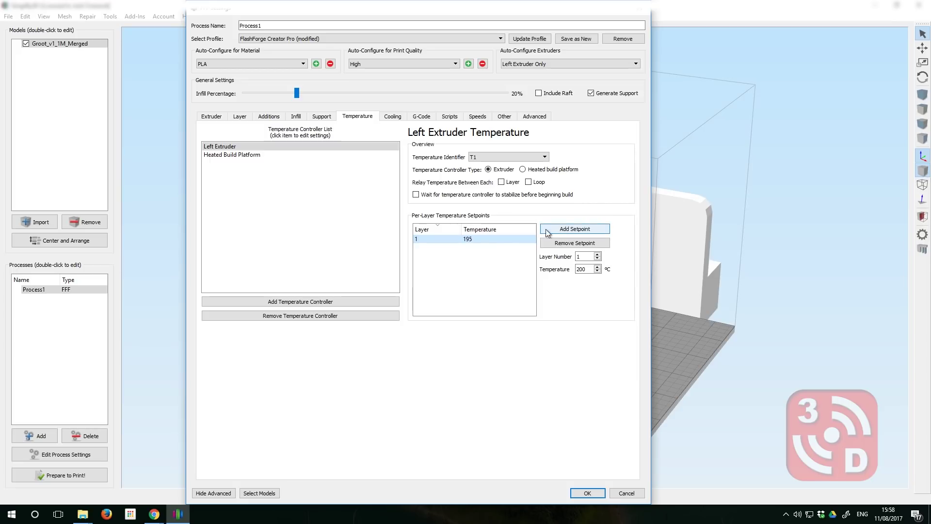
left_click(580, 228)
double_click(433, 242)
left_click(432, 244)
type("5")
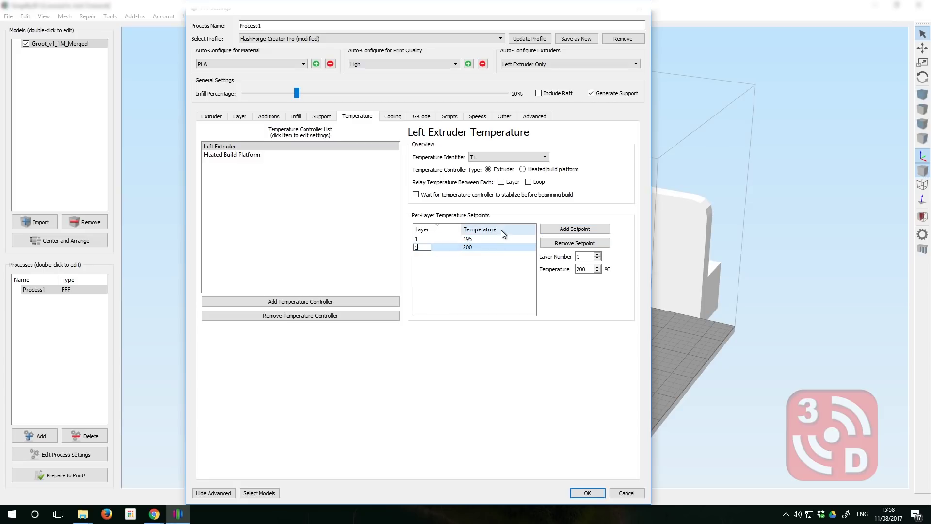
double_click(494, 246)
key("Return")
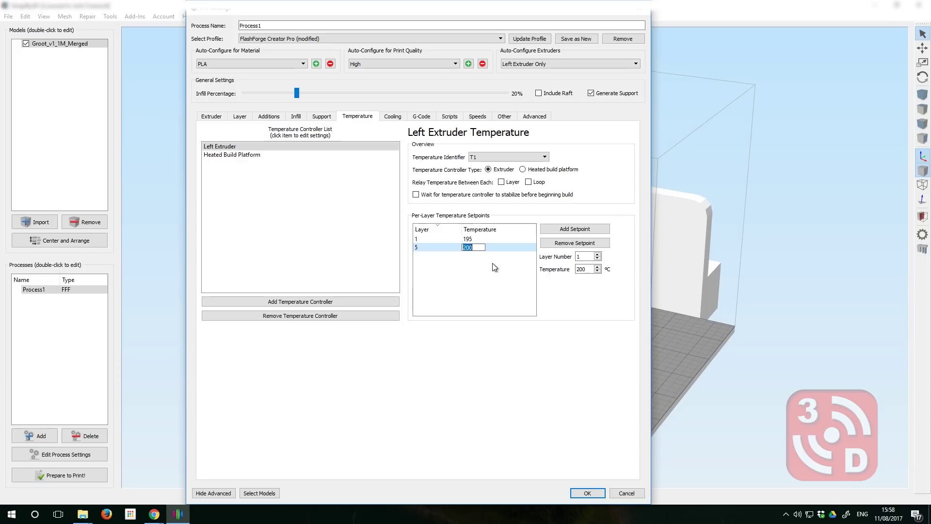
- Remove the layer 5 setpoint, leaving 195 at layer 1, and view the heated bed settings
left_click(570, 245)
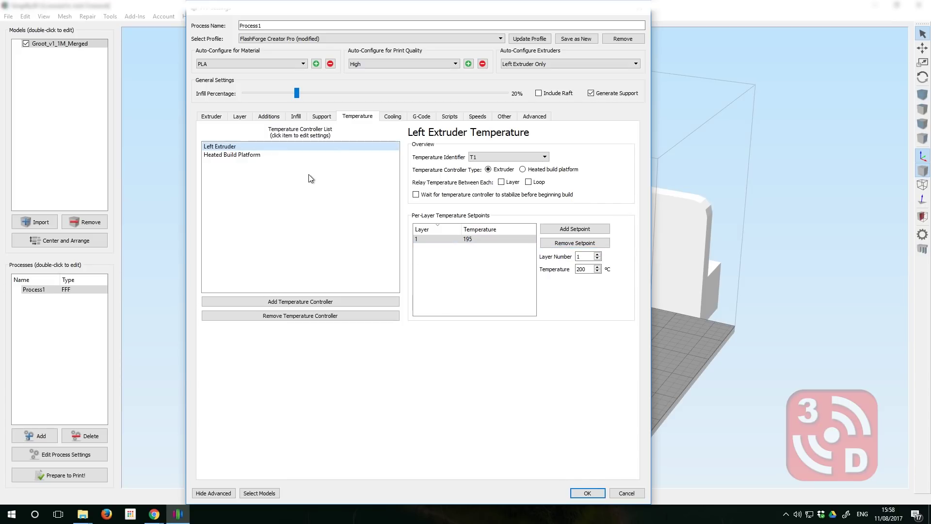
left_click(314, 155)
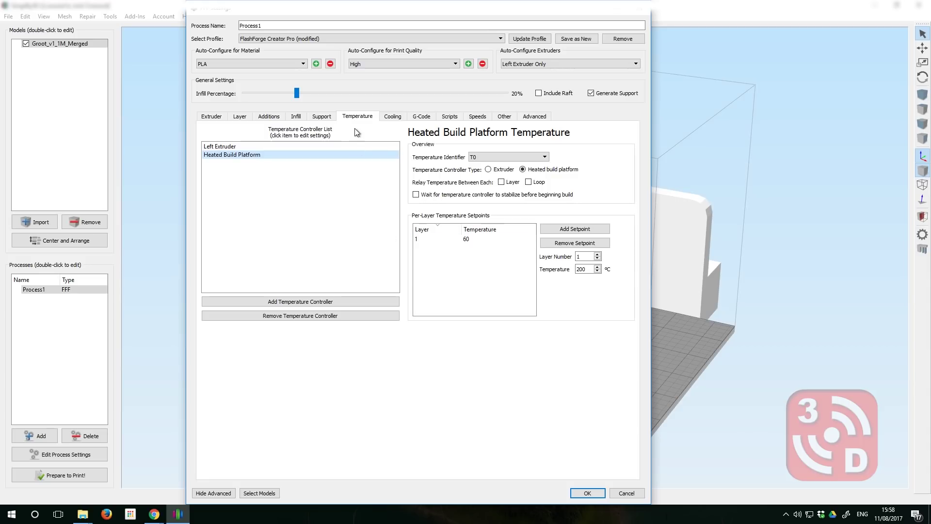
left_click(393, 116)
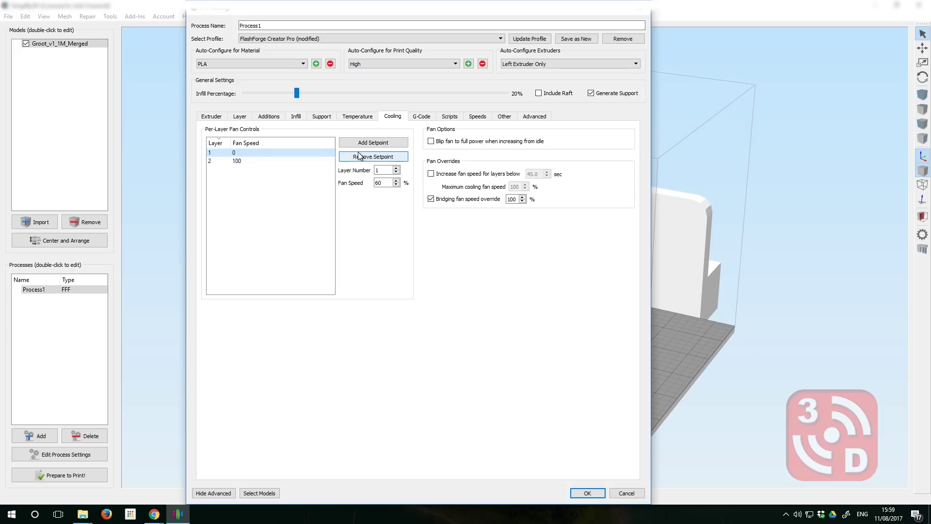
- Review the G-Code output options and printer scripts, ending on the Ending Script
left_click(429, 121)
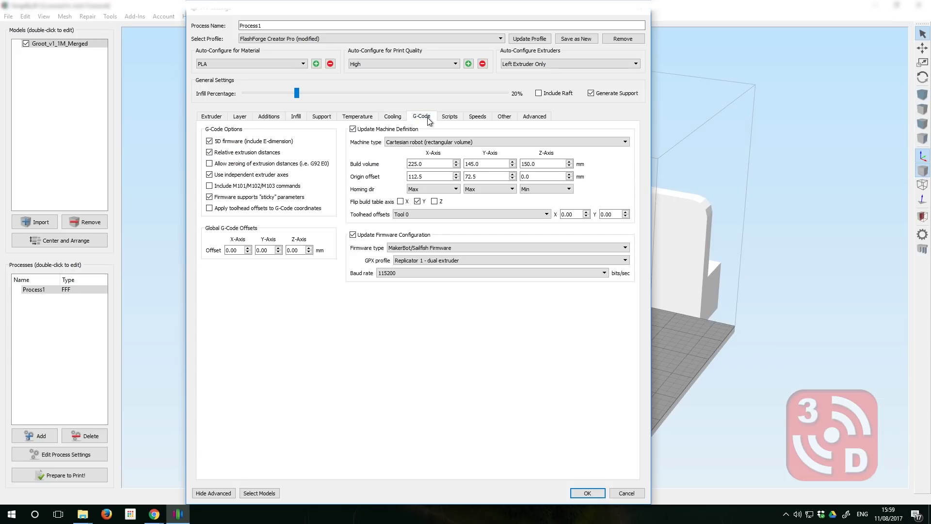
left_click(456, 121)
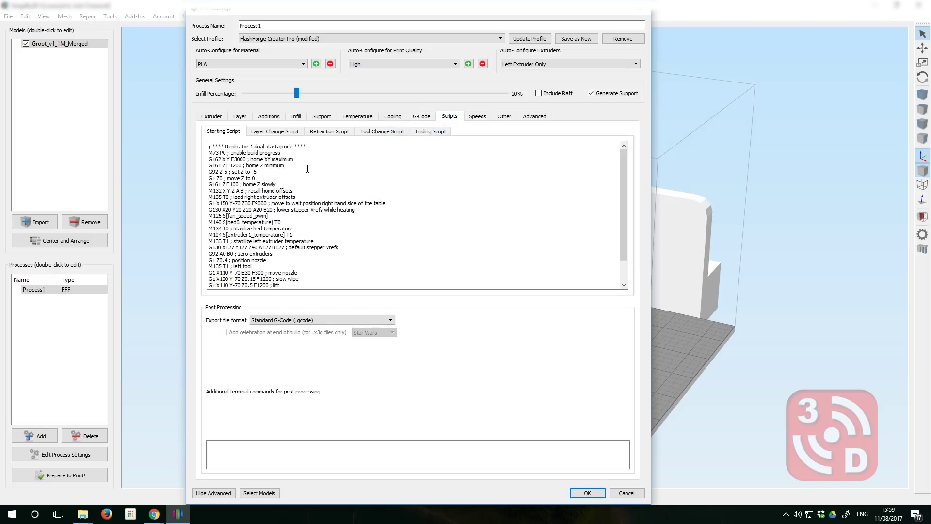
scroll(333, 165, "down", 1)
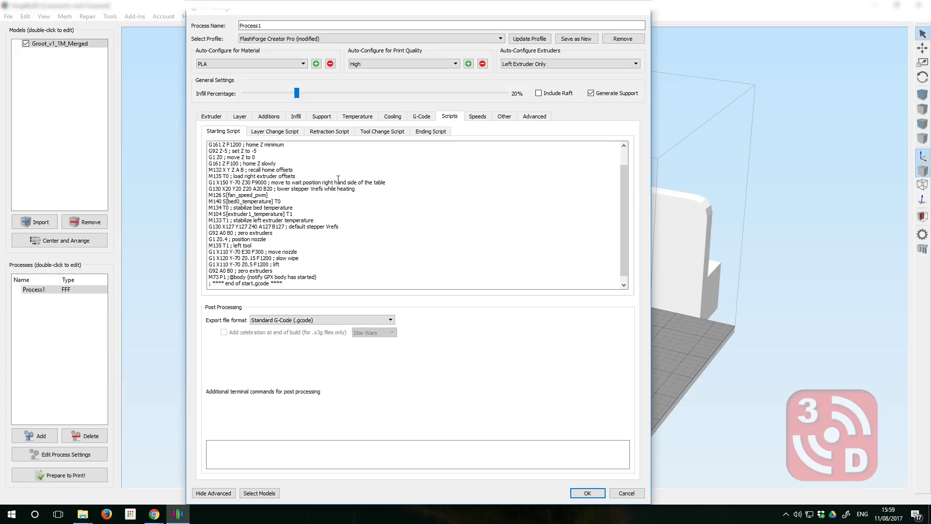
scroll(338, 179, "up", 2)
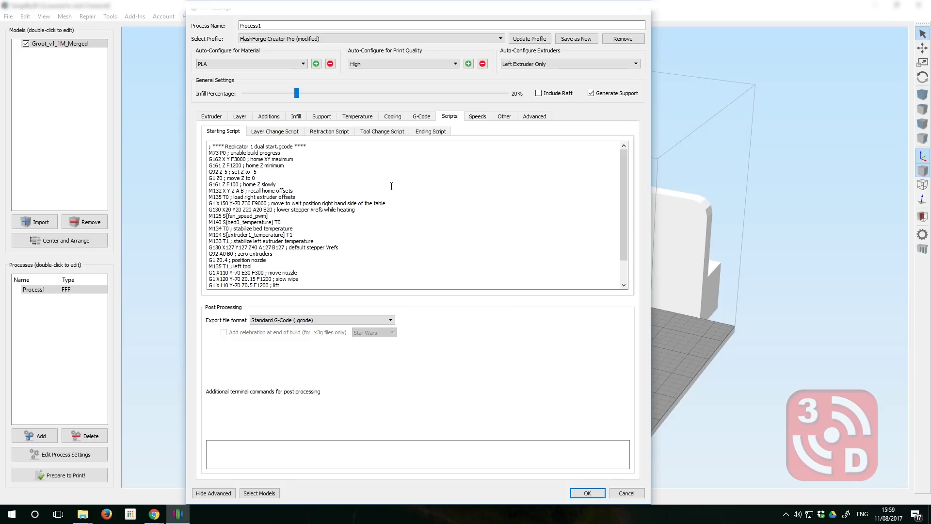
left_click(430, 131)
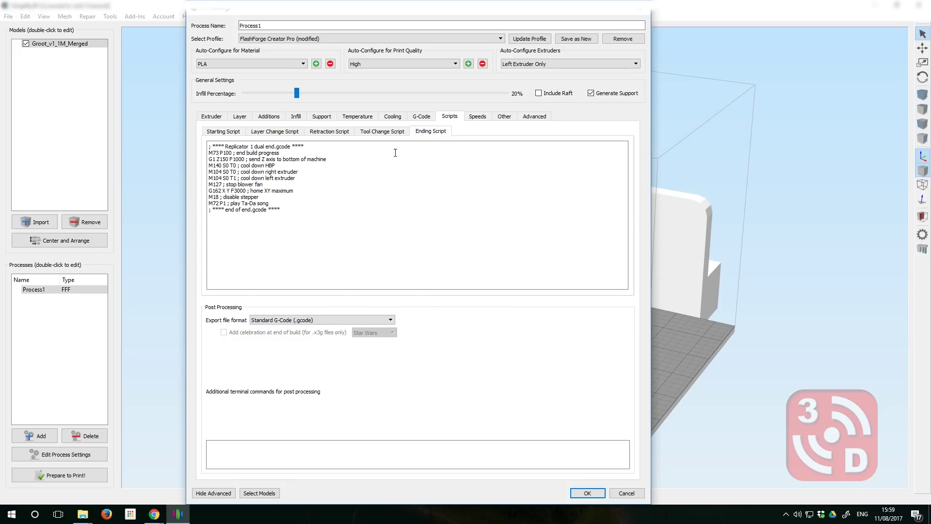
mouse_move(393, 171)
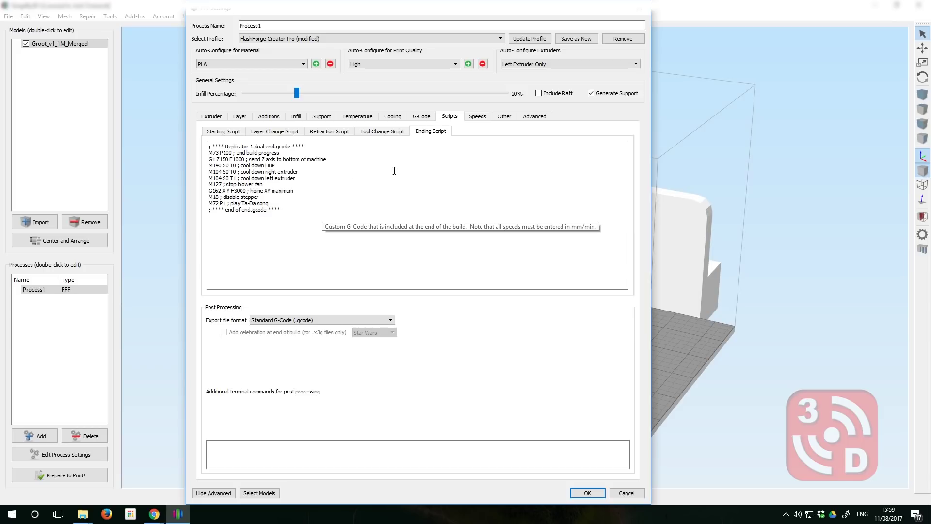
- Review the Speeds, Other and Advanced settings, then accept the process settings with OK
left_click(482, 122)
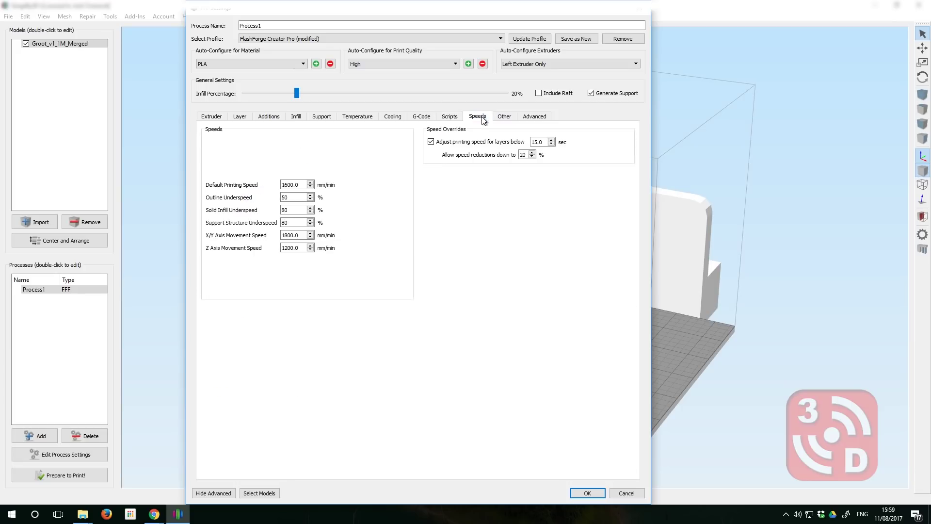
mouse_move(481, 142)
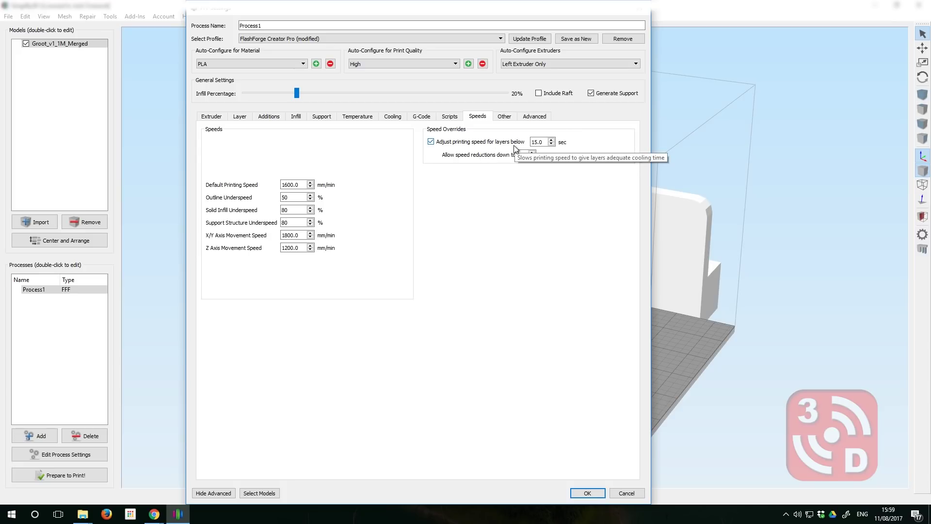
left_click(513, 117)
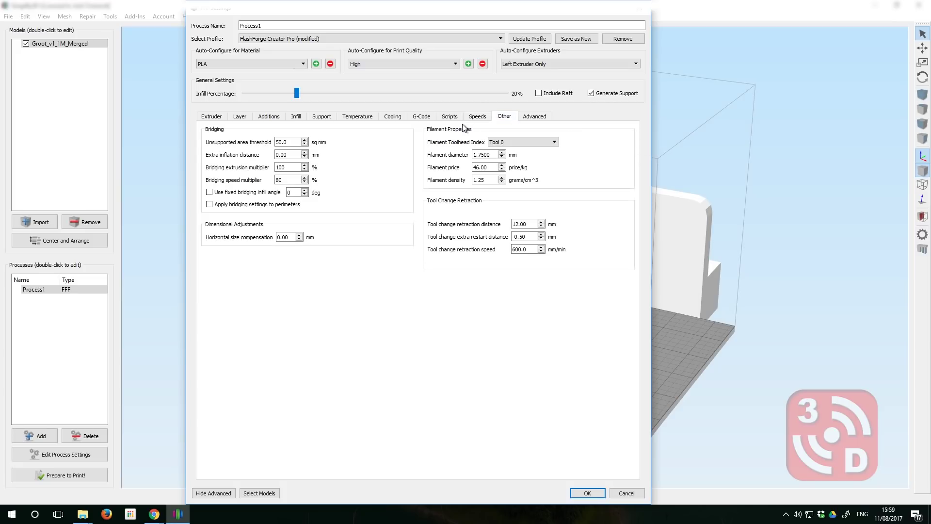
left_click(535, 116)
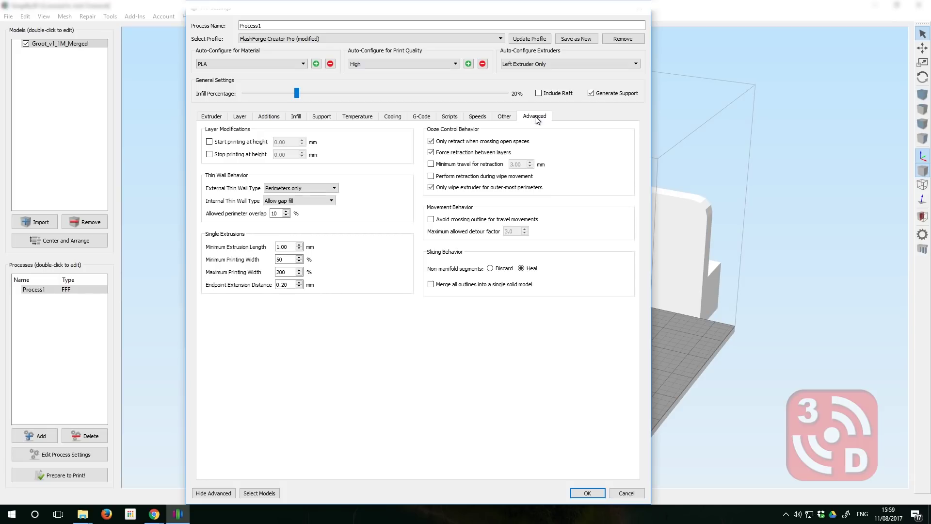
left_click(588, 491)
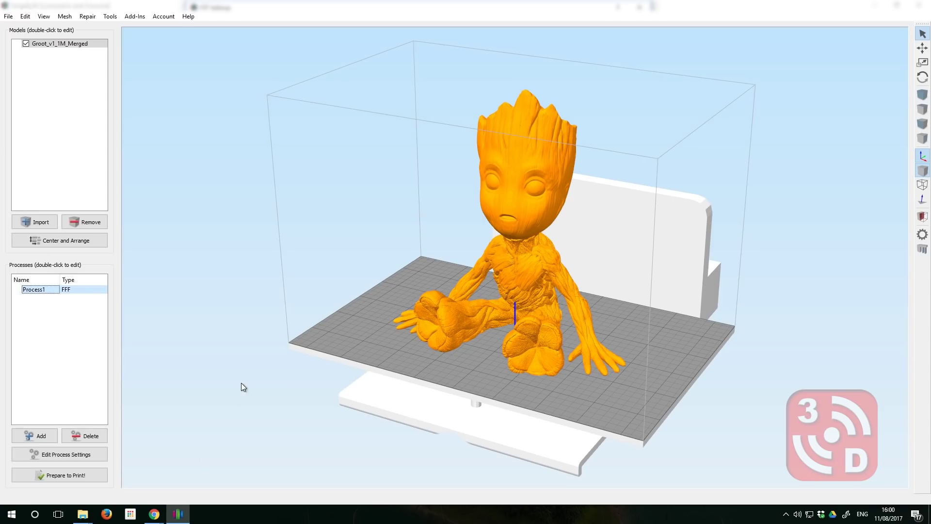
- Slice Groot with Prepare to Print! and enter the toolpath preview
left_click(99, 476)
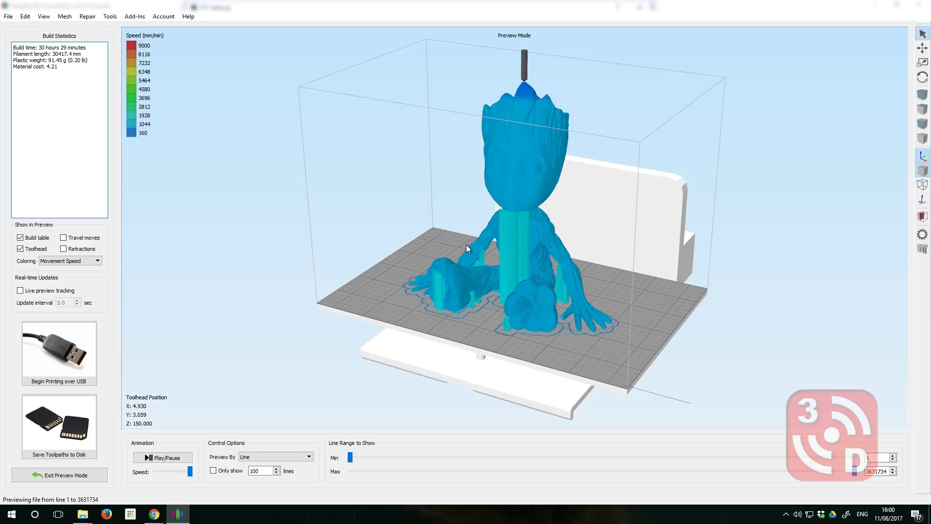
- Orbit the preview and trim the line range to expose infill and supports up to the arms
mouse_move(423, 286)
left_mouse_down()
mouse_move(334, 256)
mouse_move(295, 258)
mouse_move(473, 284)
mouse_move(372, 292)
mouse_move(355, 283)
mouse_move(369, 275)
mouse_move(359, 356)
left_mouse_up()
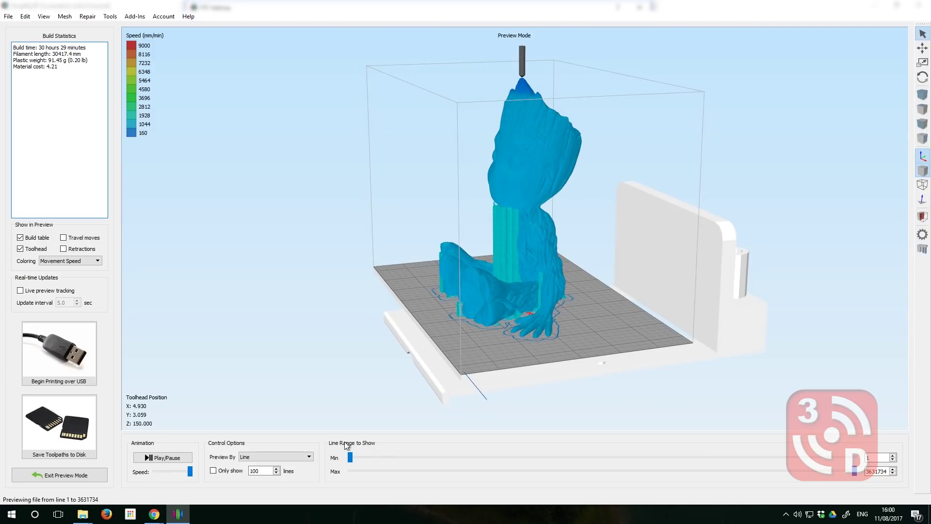
mouse_move(351, 456)
left_mouse_down()
mouse_move(489, 456)
mouse_move(350, 456)
left_mouse_up()
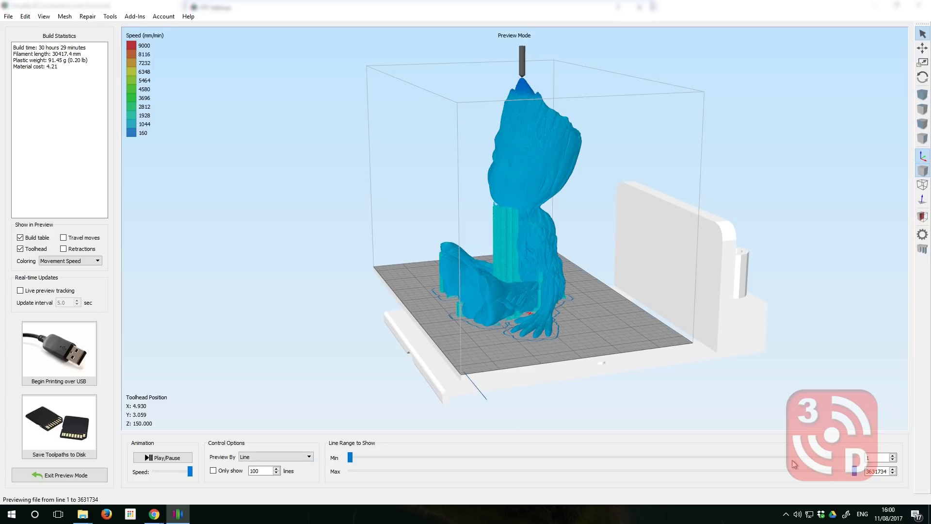
mouse_move(859, 471)
left_mouse_down()
mouse_move(497, 501)
mouse_move(590, 472)
left_mouse_up()
scroll(593, 313, "up", 3)
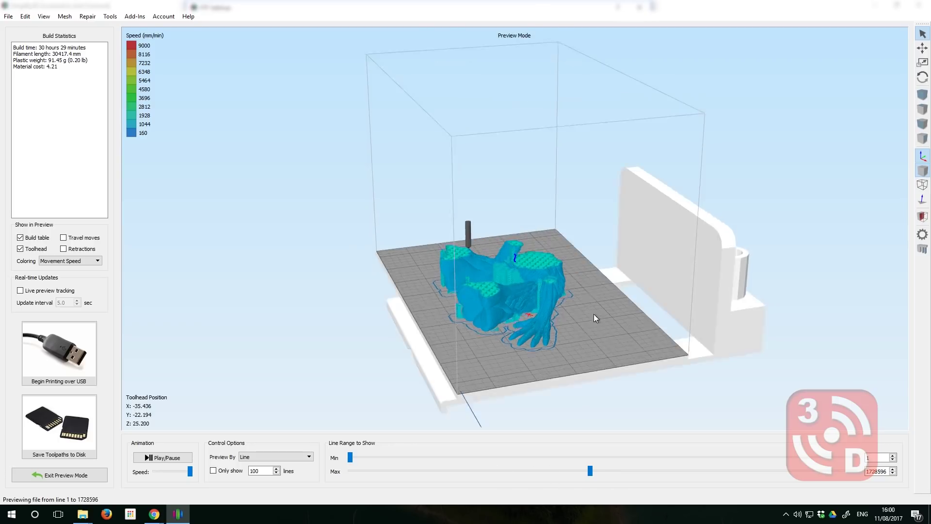
scroll(576, 314, "up", 3)
scroll(534, 323, "up", 3)
scroll(533, 322, "up", 2)
scroll(555, 320, "up", 2)
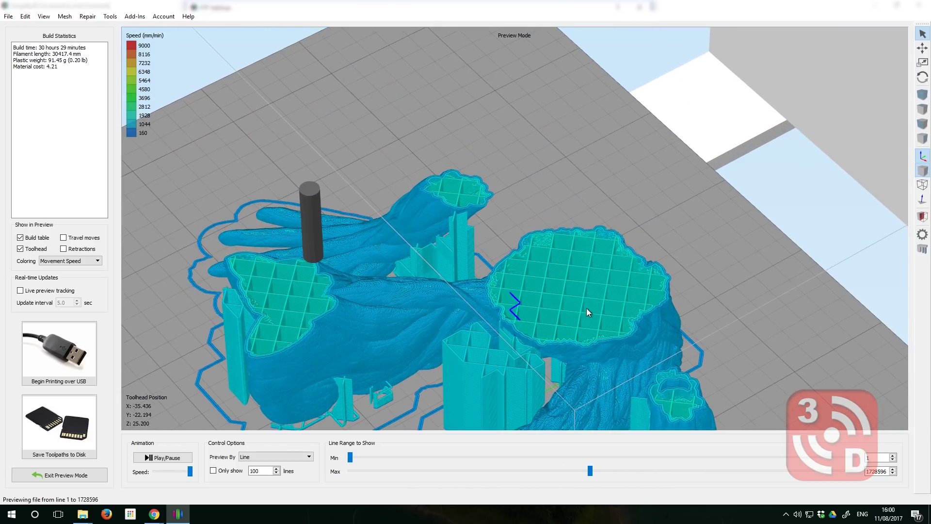
scroll(586, 308, "up", 1)
scroll(589, 299, "up", 2)
left_click_drag(593, 253, 562, 261)
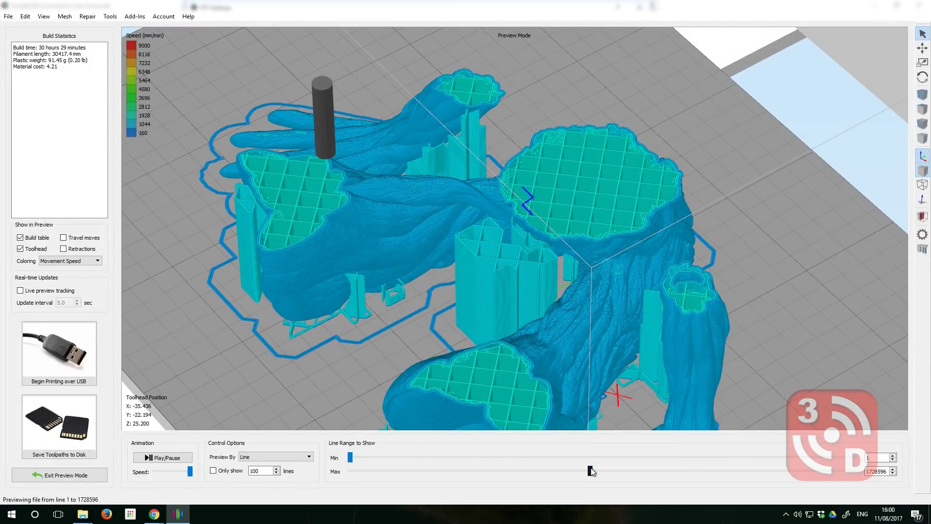
mouse_move(591, 471)
left_mouse_down()
mouse_move(728, 446)
mouse_move(801, 471)
left_mouse_up()
scroll(650, 287, "down", 3)
scroll(635, 245, "down", 3)
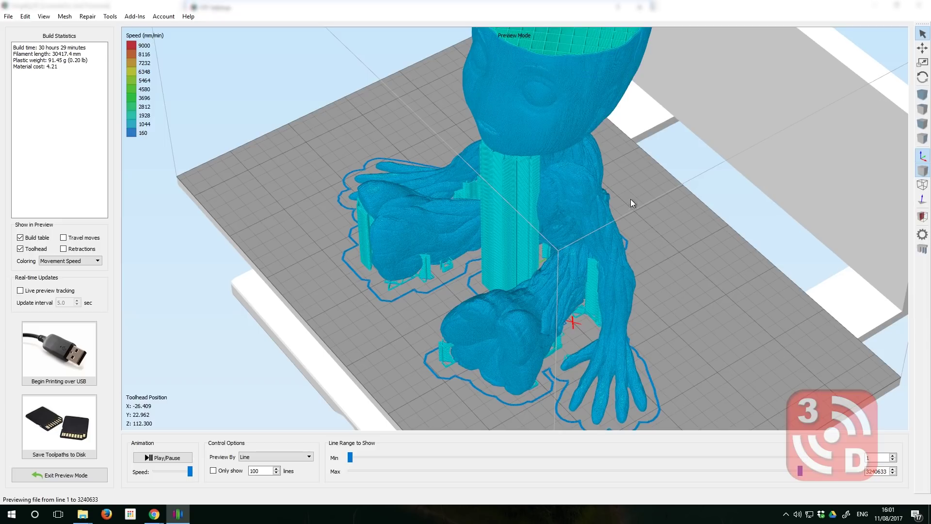
scroll(630, 199, "down", 3)
scroll(634, 185, "down", 2)
scroll(636, 181, "down", 2)
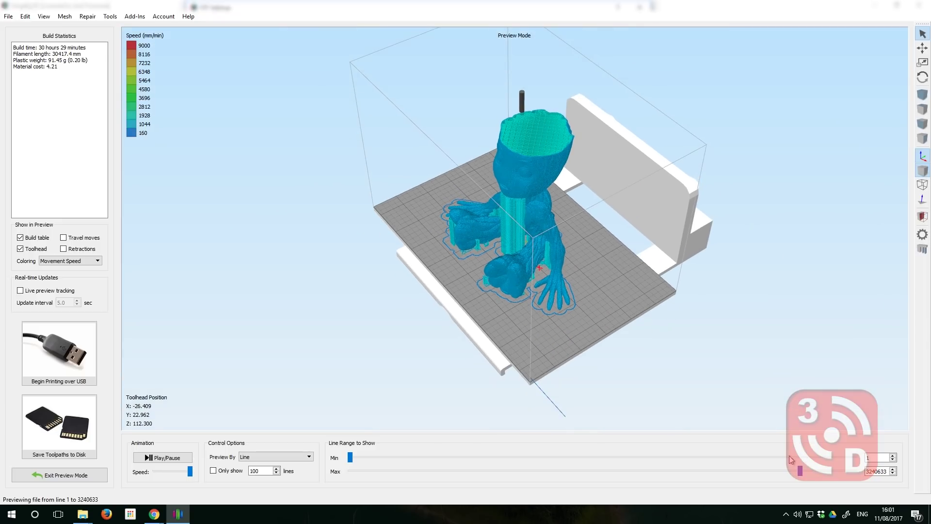
left_click_drag(800, 471, 509, 474)
- Preview by layer with all layers up to 1500 shown, and highlight the 30h 29m build time
left_click(164, 457)
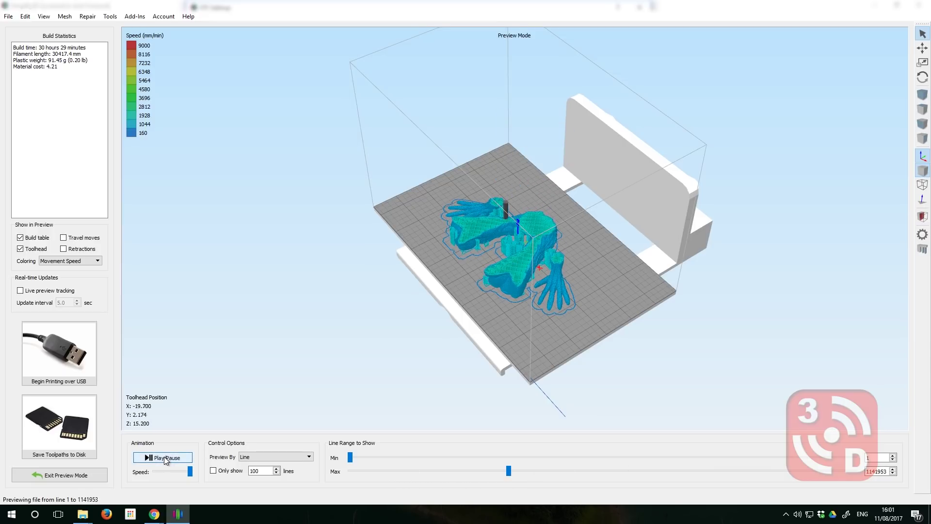
left_click(262, 459)
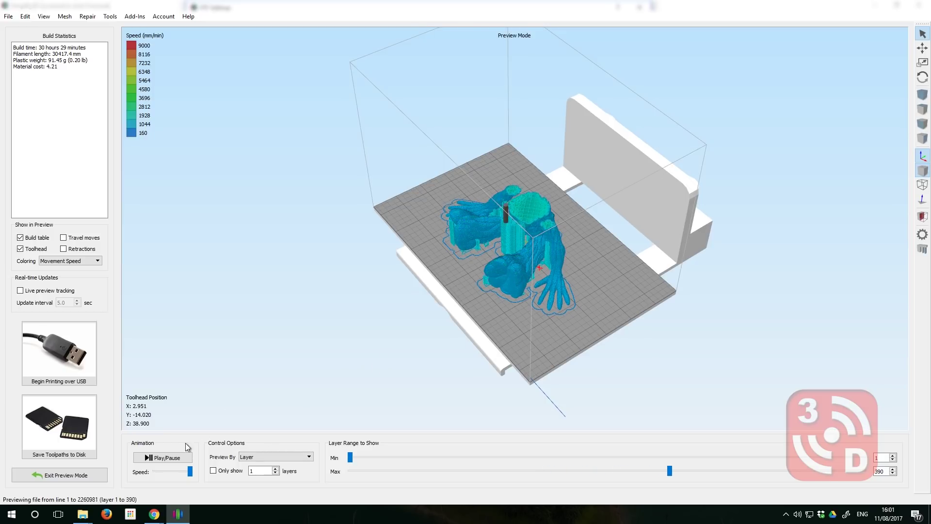
left_click_drag(695, 470, 914, 451)
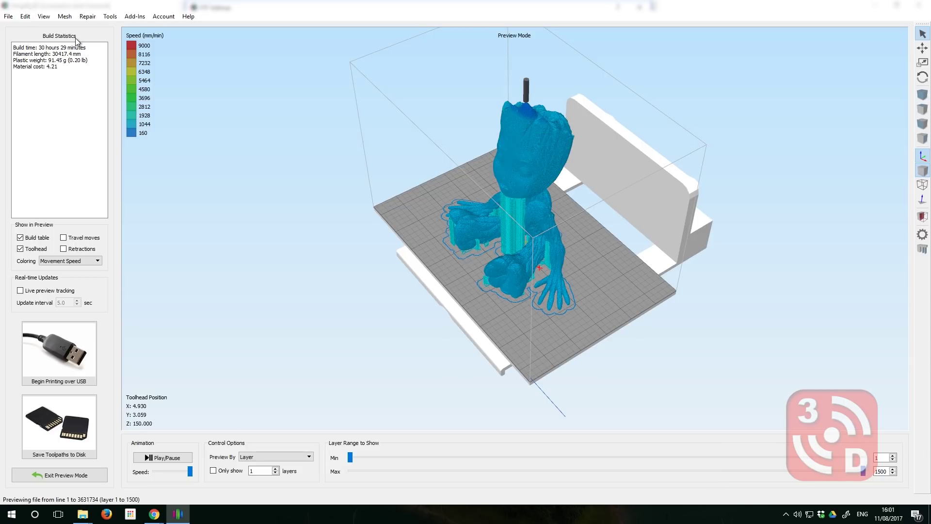
mouse_move(539, 276)
left_mouse_down()
mouse_move(561, 272)
mouse_move(567, 236)
left_mouse_up()
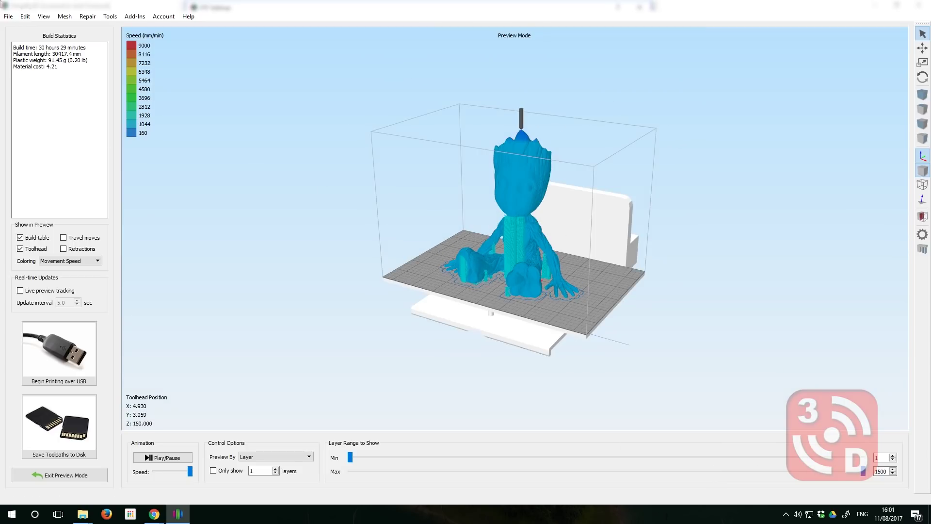
left_click_drag(38, 47, 86, 48)
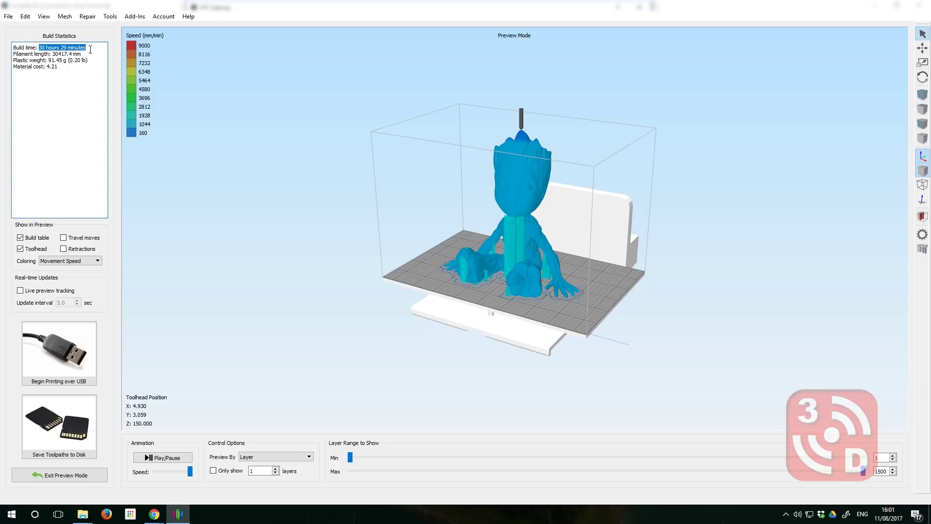
left_click(65, 54)
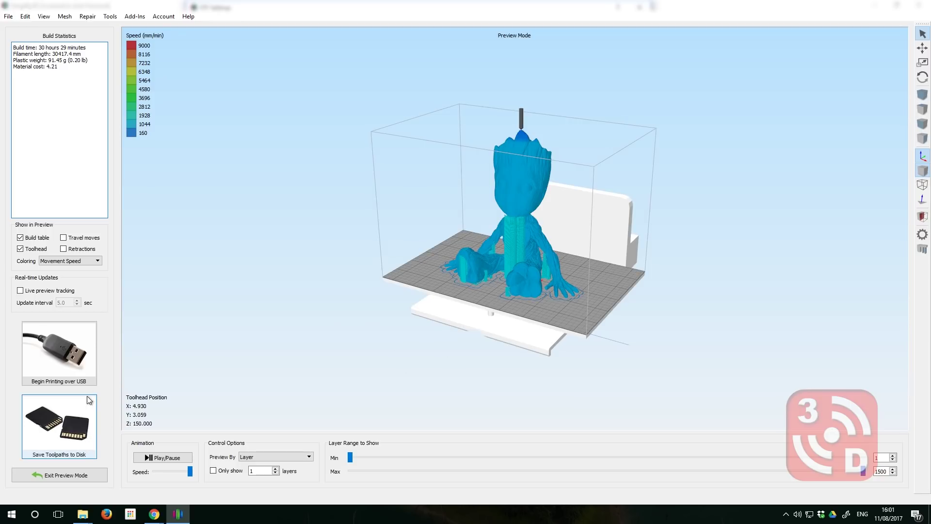
- Save the sliced toolpaths to Downloads as Groot_v1_1M_Merged.gcode
left_click(65, 433)
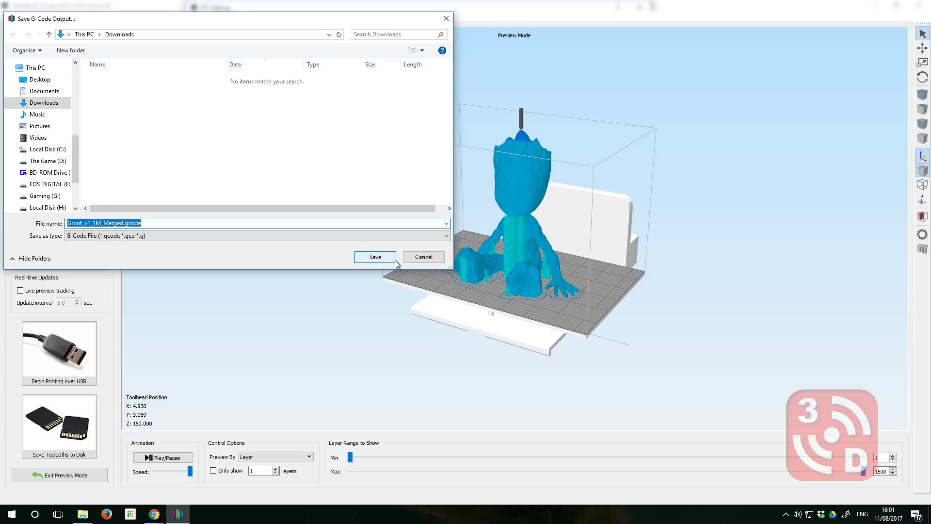
left_click(422, 258)
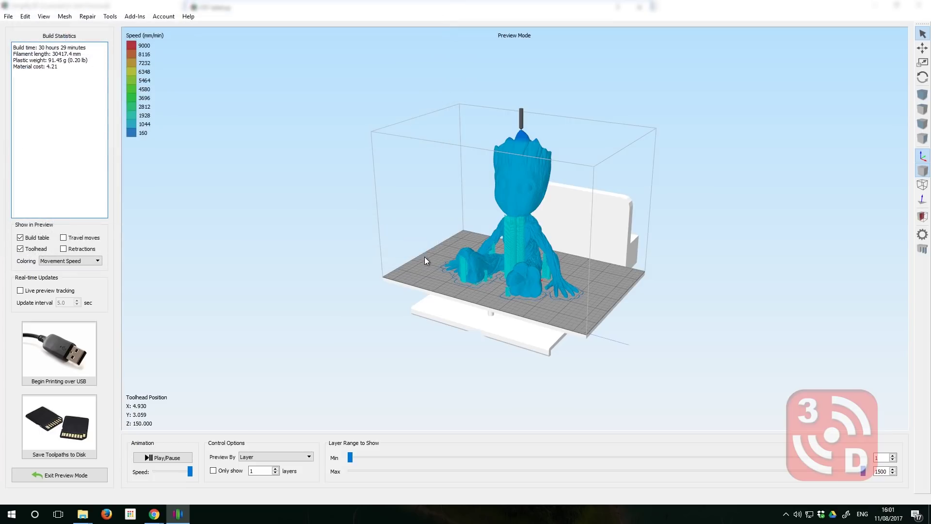